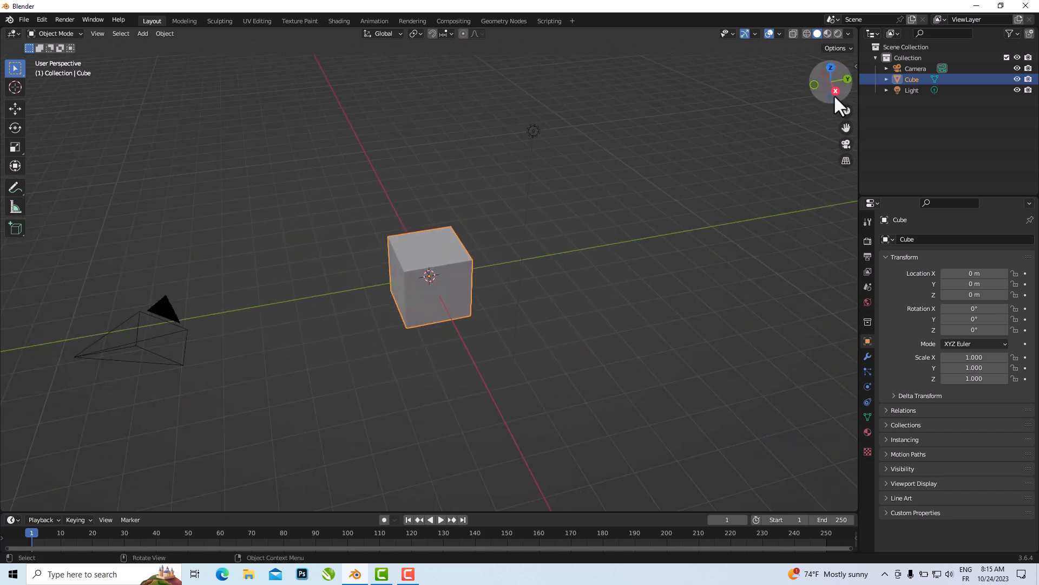
- Examine the default cube from the top, right and front orthographic views, framing it in the viewport
{"action": "mouse_move", "coordinate": [834, 96]}
{"action": "left_mouse_down"}
{"action": "mouse_move", "coordinate": [719, 103]}
{"action": "mouse_move", "coordinate": [724, 117]}
{"action": "mouse_move", "coordinate": [856, 113]}
{"action": "mouse_move", "coordinate": [785, 106]}
{"action": "mouse_move", "coordinate": [829, 95]}
{"action": "left_mouse_up"}
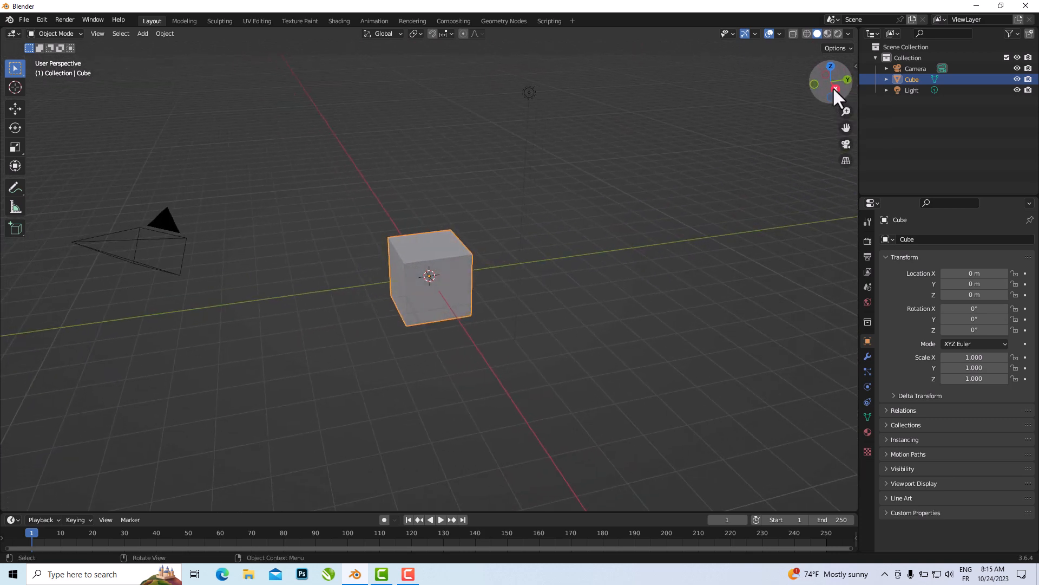
{"action": "left_click", "coordinate": [831, 66]}
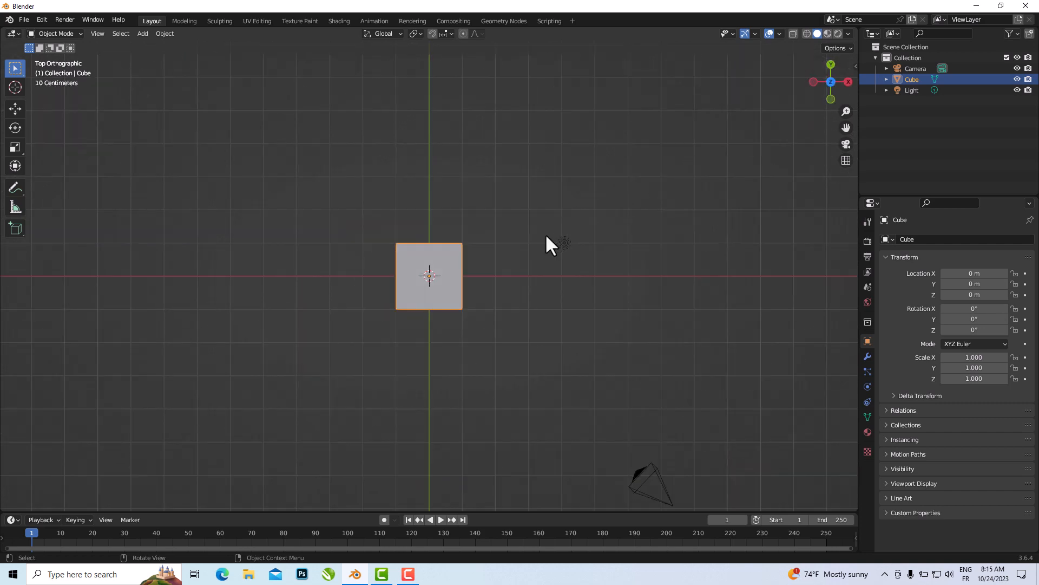
{"action": "left_click", "coordinate": [849, 81]}
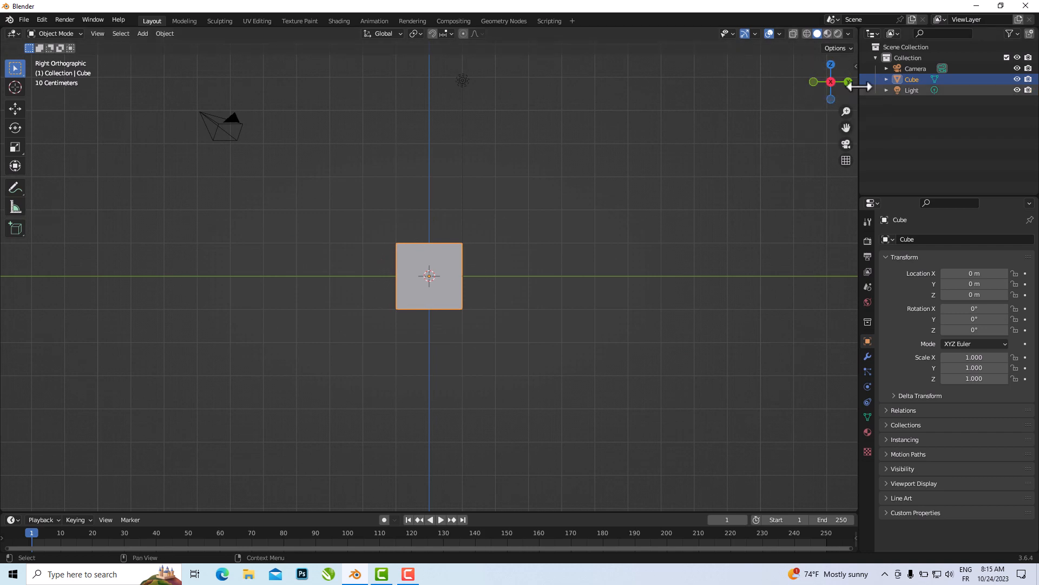
{"action": "left_click", "coordinate": [830, 64]}
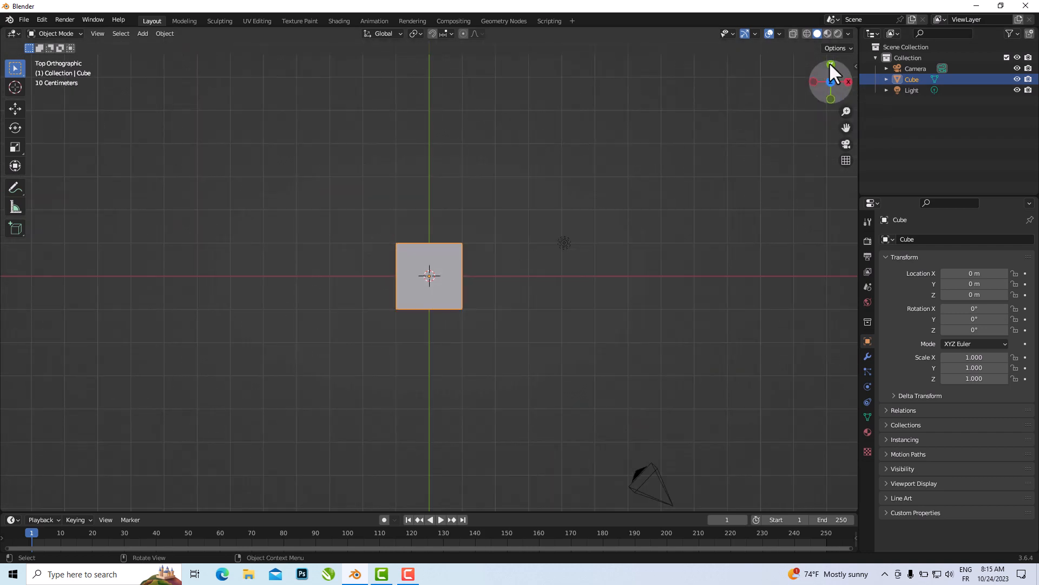
{"action": "left_click", "coordinate": [831, 99]}
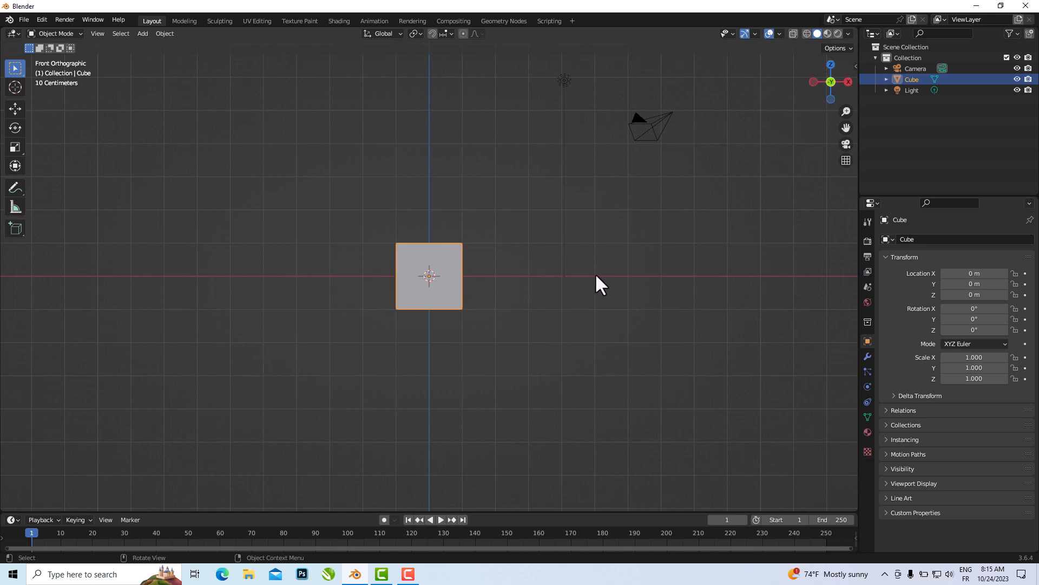
{"action": "left_click_drag", "start_coordinate": [846, 128], "coordinate": [824, 122]}
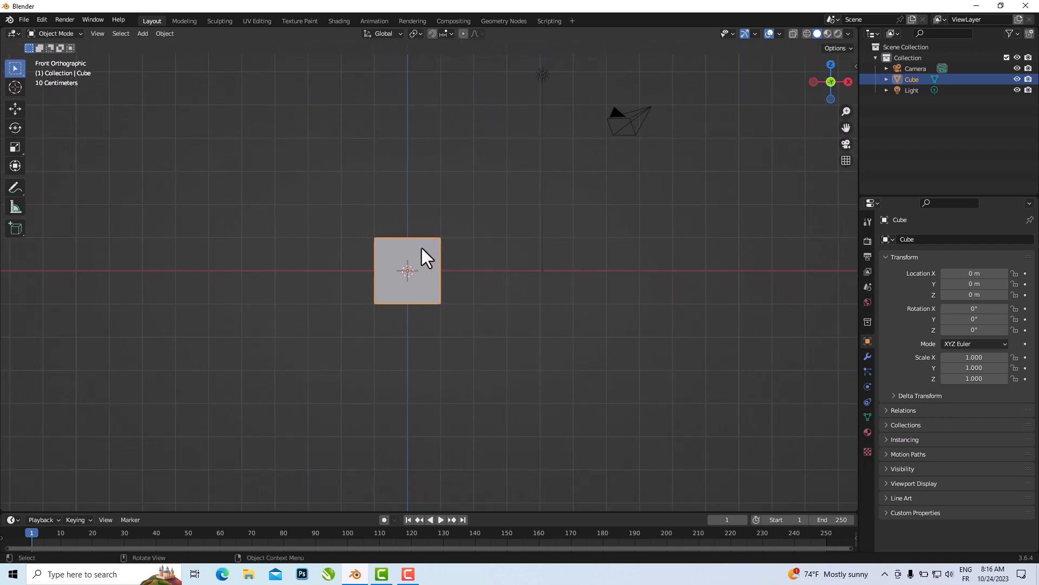
{"action": "key", "text": "KP_Decimal"}
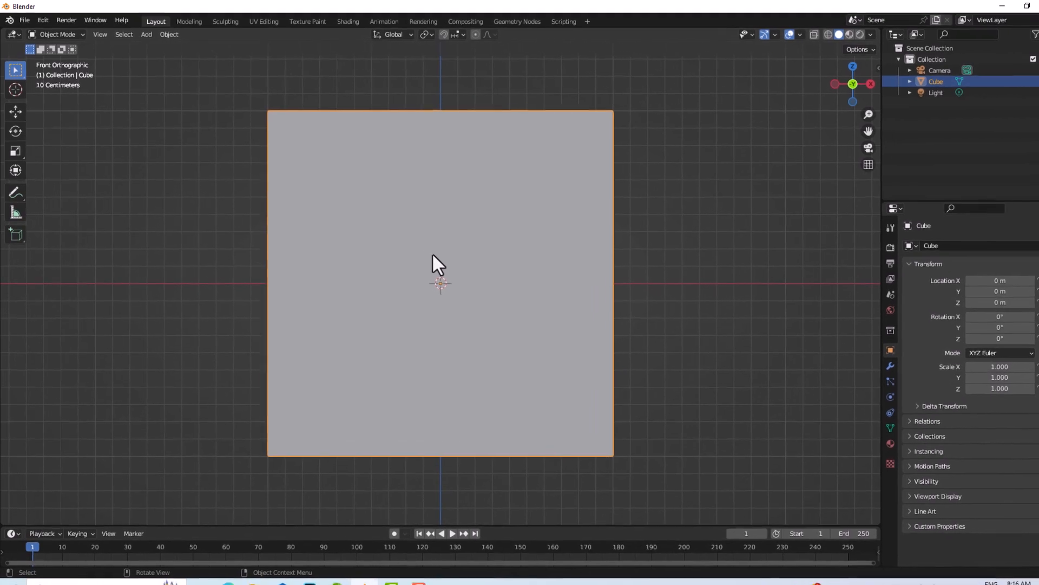
{"action": "scroll", "coordinate": [447, 262], "scroll_direction": "down", "scroll_amount": 4}
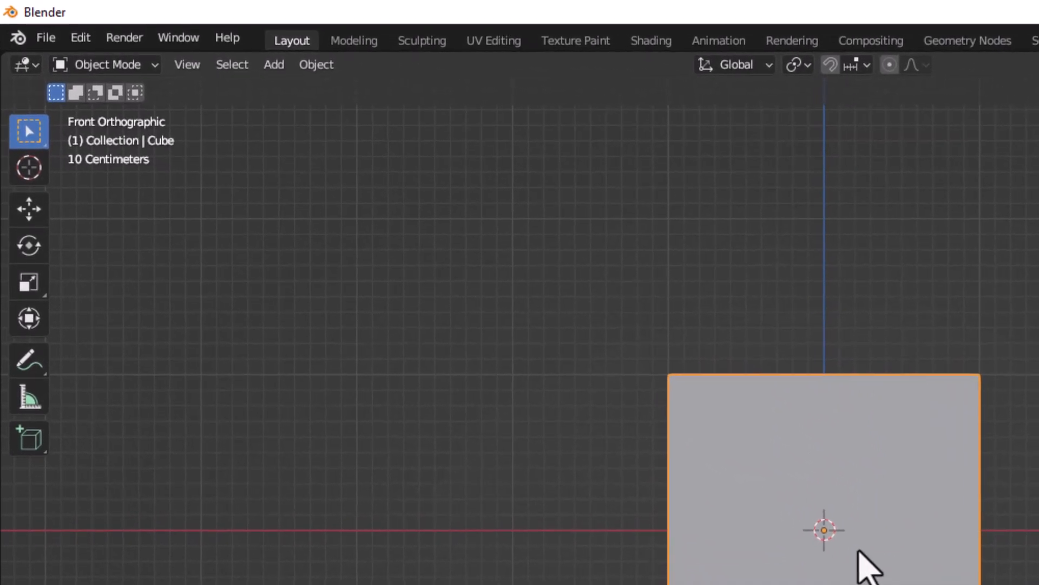
- Delete the default cube and add a plane mesh at the world origin
{"action": "key", "text": "Delete"}
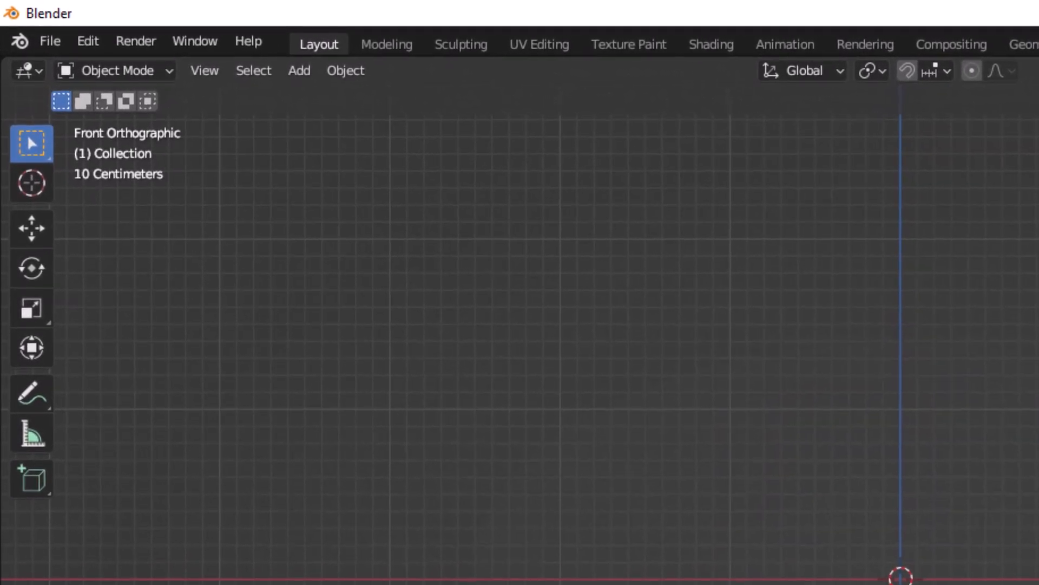
{"action": "left_click", "coordinate": [305, 73]}
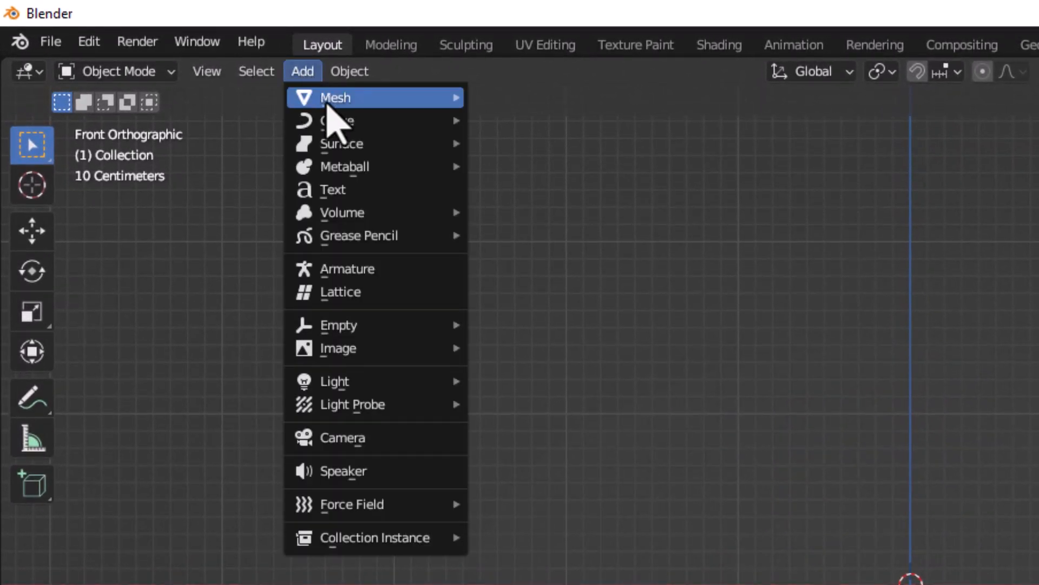
{"action": "mouse_move", "coordinate": [449, 104]}
{"action": "left_click", "coordinate": [549, 102]}
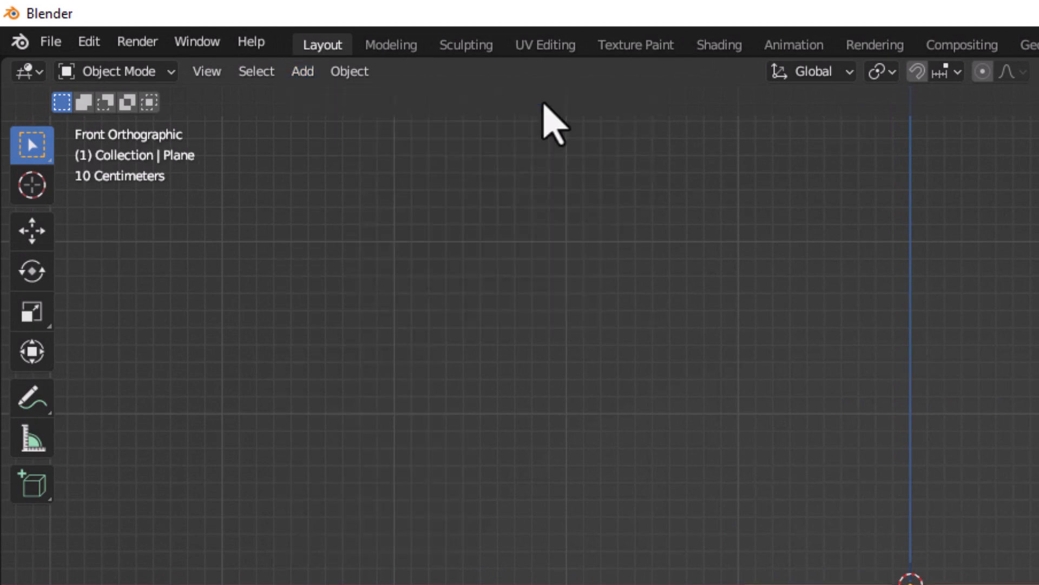
{"action": "middle_click_drag", "start_coordinate": [1007, 479], "coordinate": [1028, 541]}
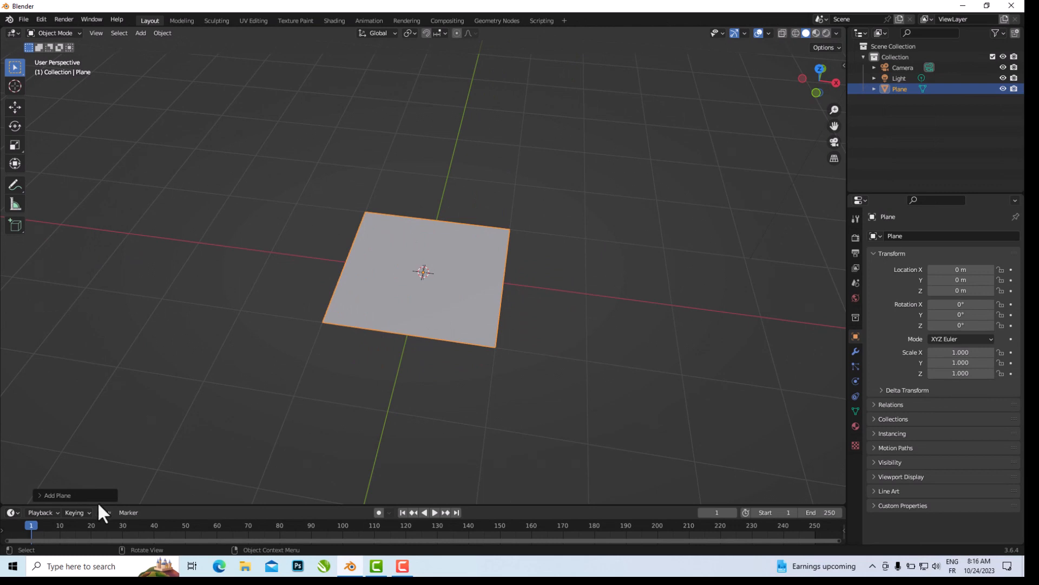
- Set the new plane's size to about 3.87 m and its X location to 0 m
{"action": "left_click", "coordinate": [37, 495]}
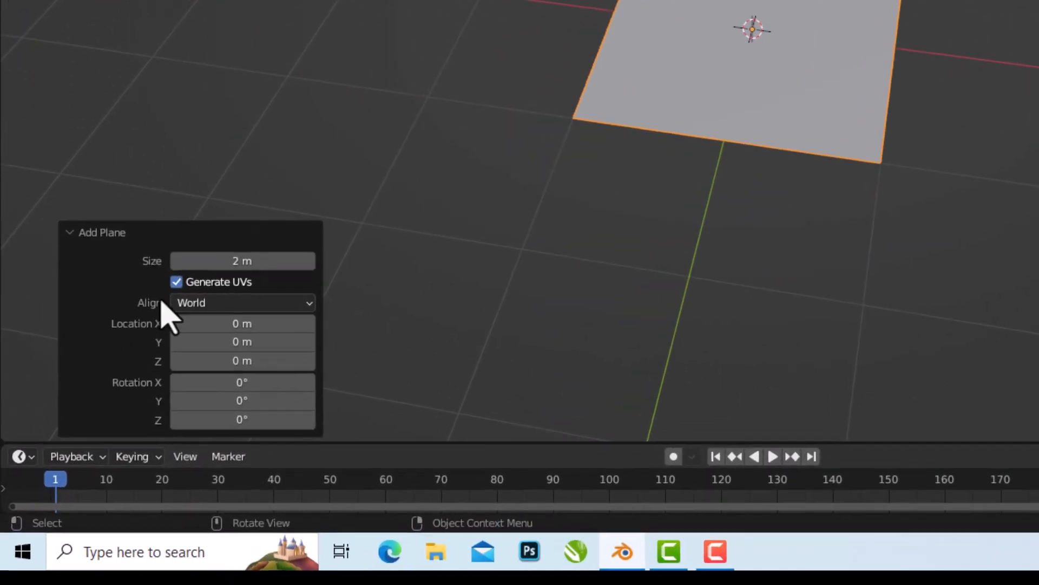
{"action": "left_click_drag", "start_coordinate": [218, 263], "coordinate": [889, 16]}
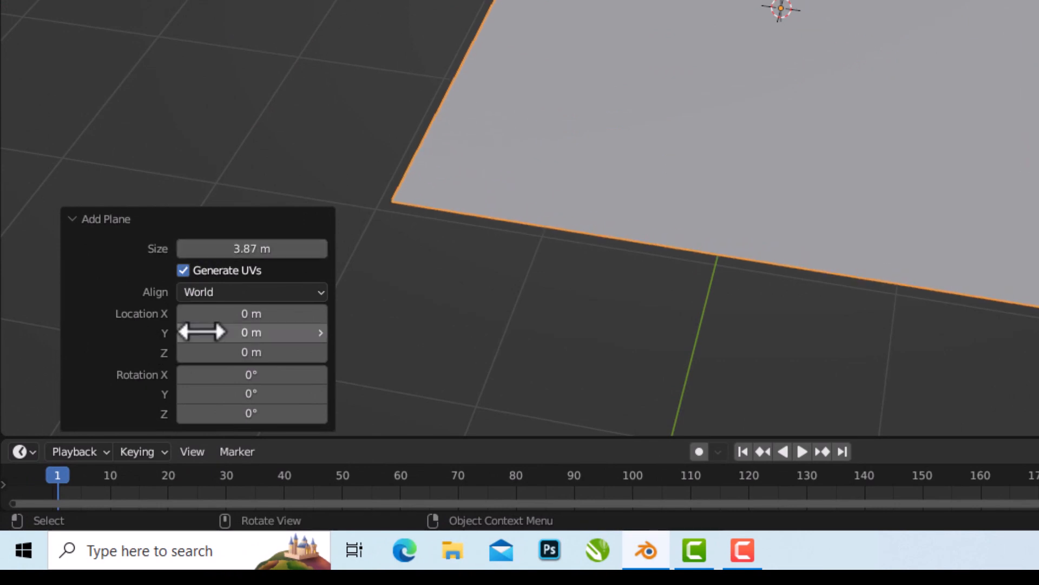
{"action": "mouse_move", "coordinate": [242, 314]}
{"action": "left_mouse_down"}
{"action": "mouse_move", "coordinate": [847, 81]}
{"action": "mouse_move", "coordinate": [782, 81]}
{"action": "mouse_move", "coordinate": [232, 311]}
{"action": "left_mouse_up"}
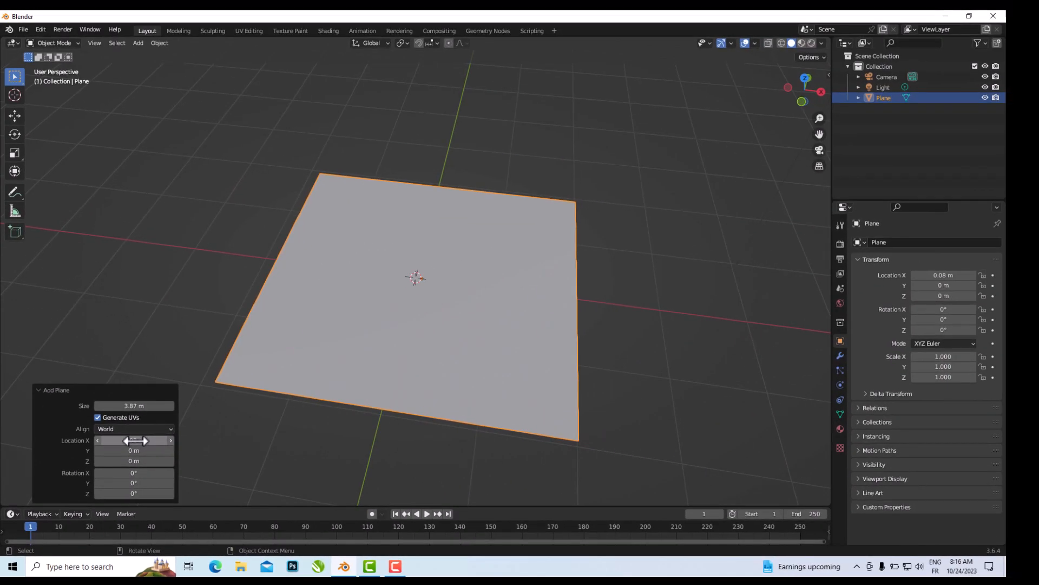
{"action": "left_click", "coordinate": [207, 371]}
{"action": "type", "text": "0"}
{"action": "key", "text": "Return"}
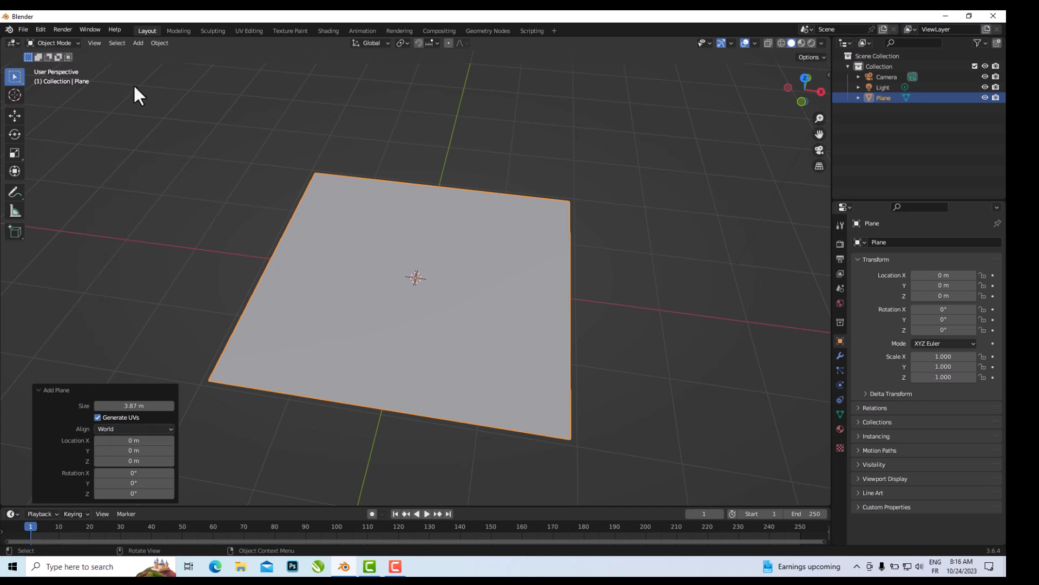
- Add a cube mesh at the origin with a size of about 1.9 m
{"action": "left_click", "coordinate": [139, 44]}
{"action": "mouse_move", "coordinate": [142, 53]}
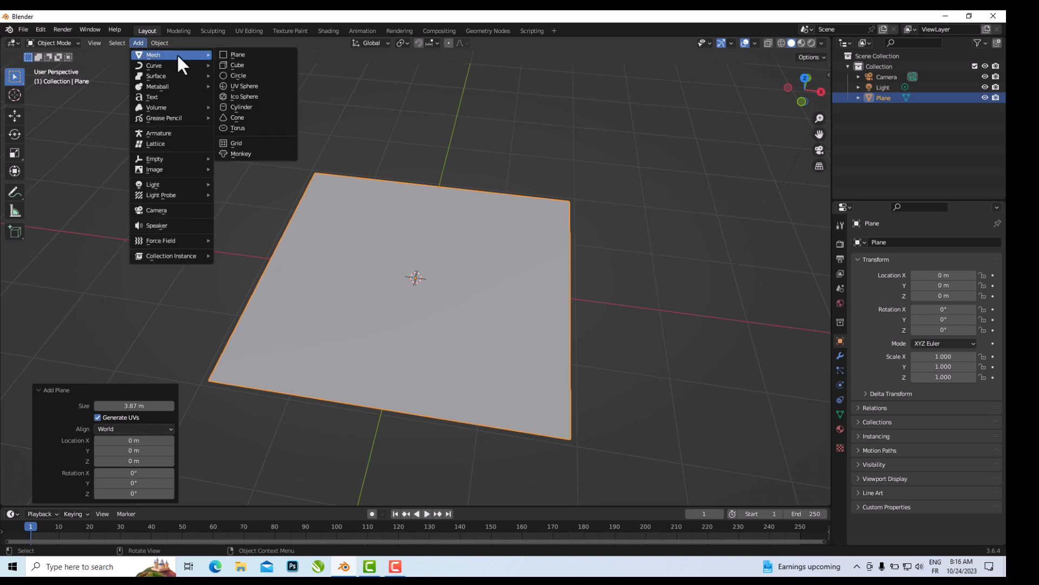
{"action": "left_click", "coordinate": [247, 73]}
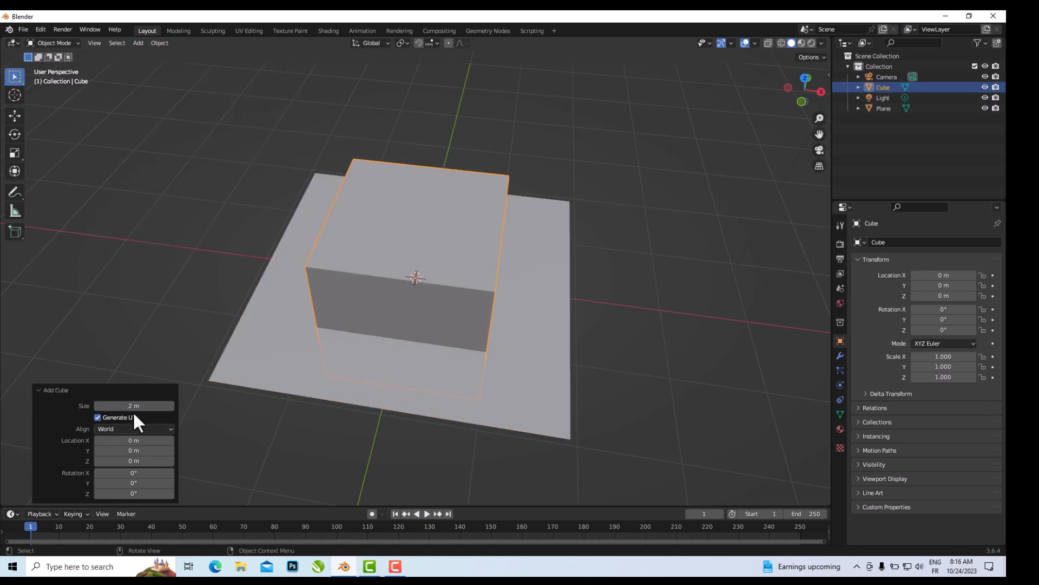
{"action": "left_click_drag", "start_coordinate": [134, 406], "coordinate": [611, 269]}
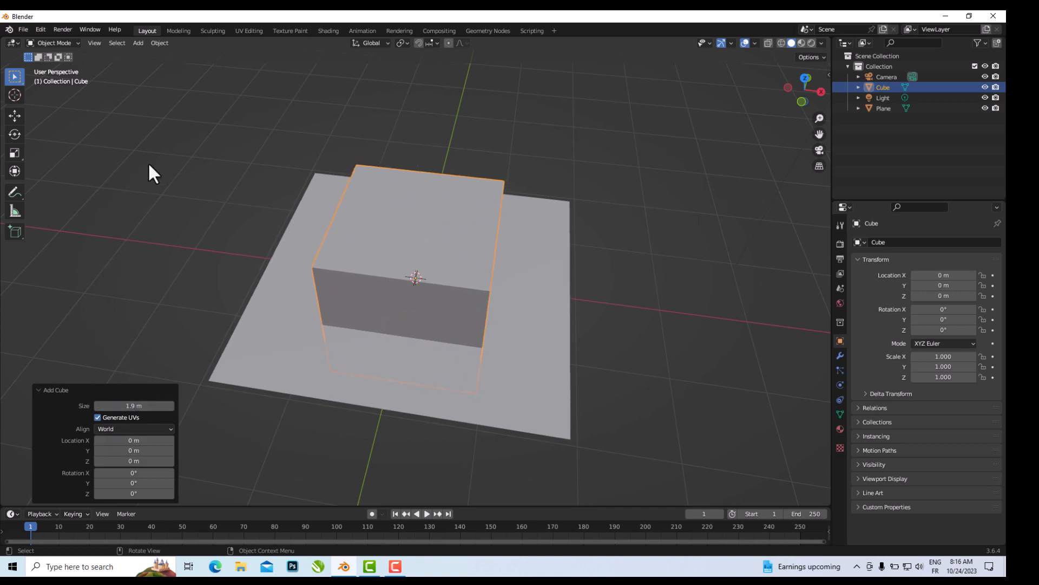
- Delete the plane from the scene, keeping the cube, camera and light
{"action": "left_click_drag", "start_coordinate": [163, 139], "coordinate": [459, 271]}
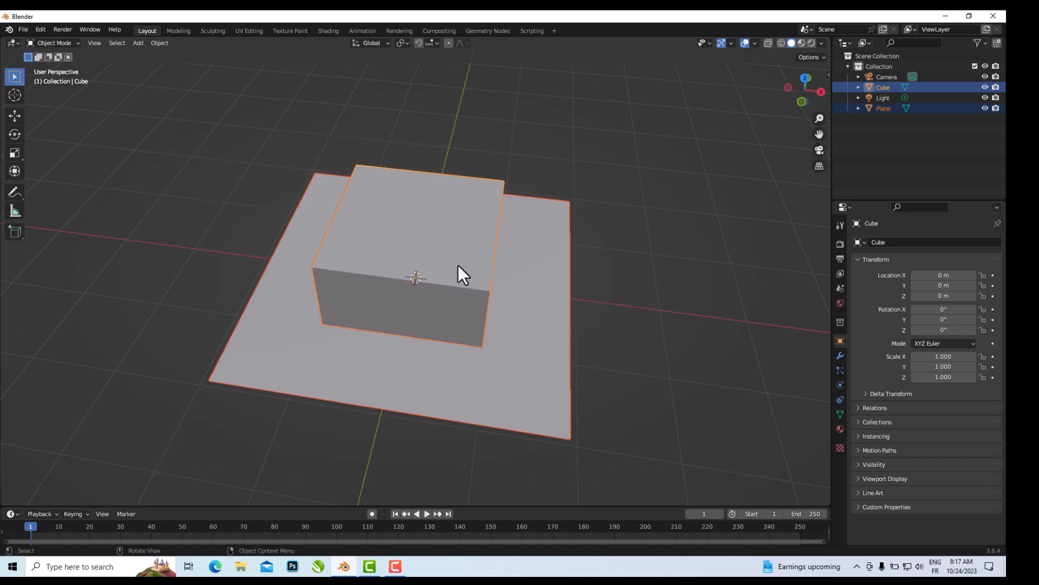
{"action": "left_click", "coordinate": [885, 86]}
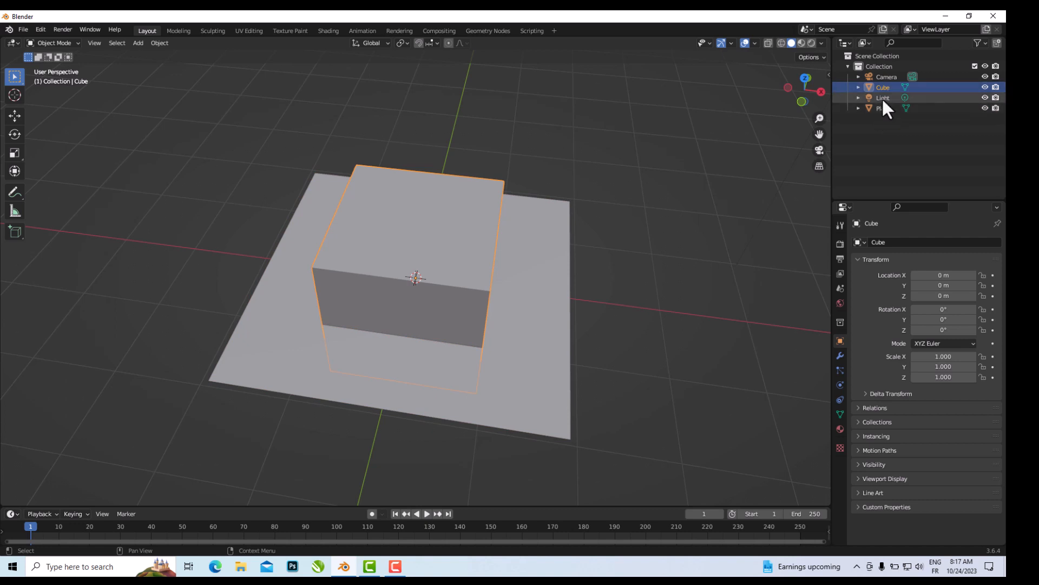
{"action": "left_click", "coordinate": [883, 99]}
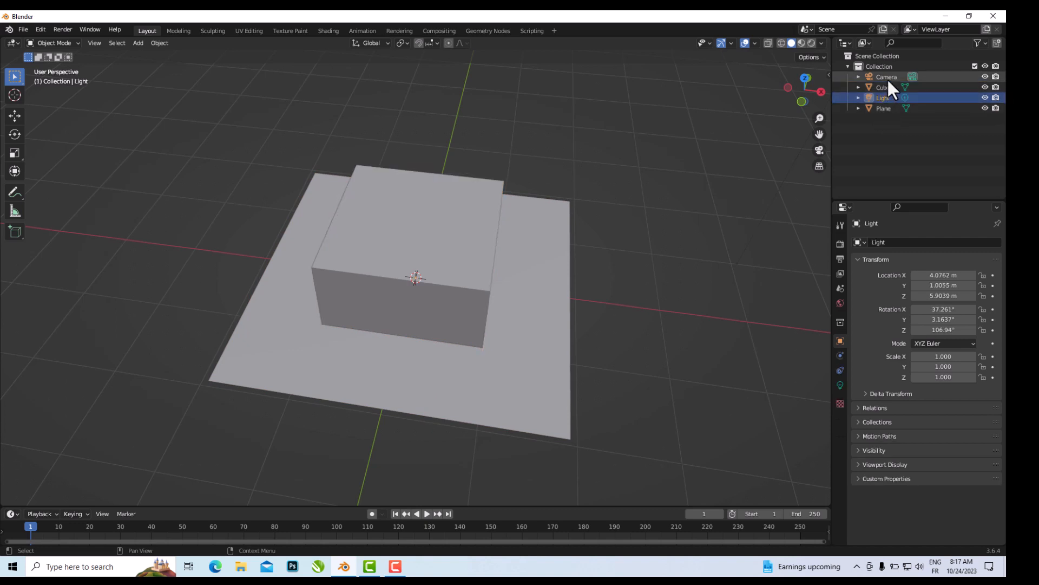
{"action": "left_click", "coordinate": [882, 107]}
{"action": "key", "text": "Delete"}
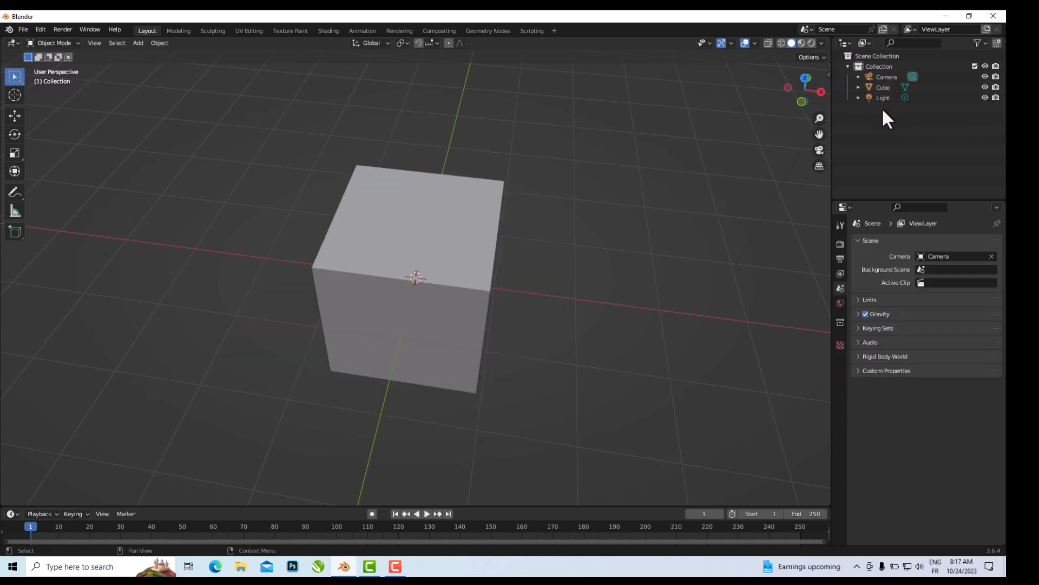
- Move the cube 2 m along the X axis and rotate it about 108° around the Y axis
{"action": "left_click", "coordinate": [884, 87]}
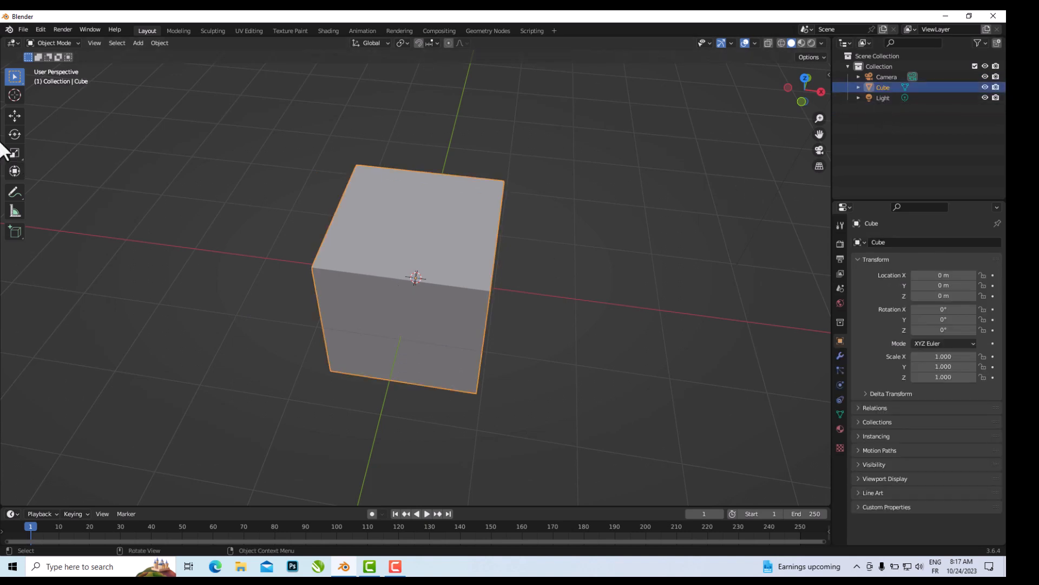
{"action": "left_click", "coordinate": [15, 120]}
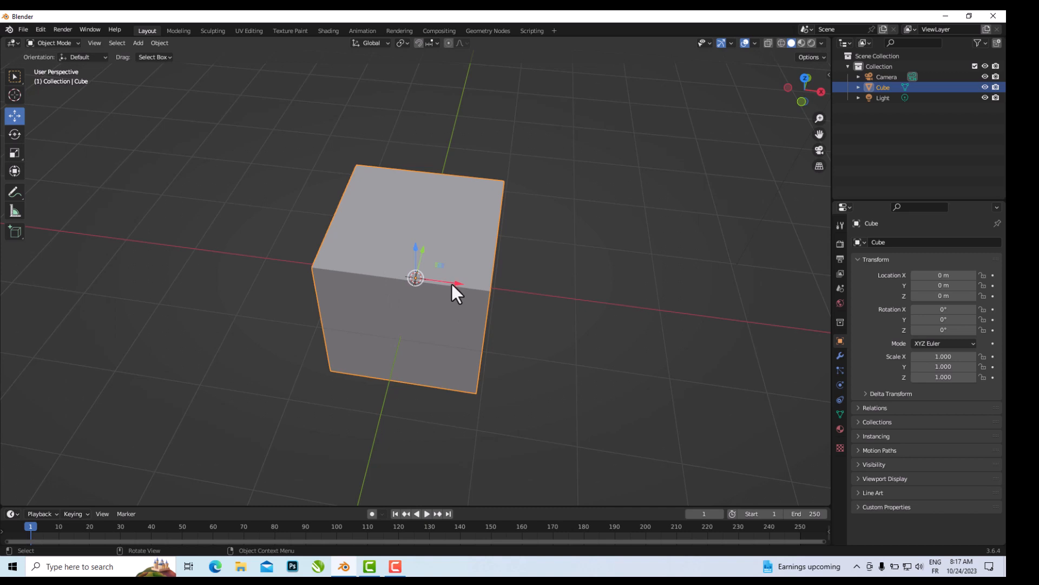
{"action": "left_click_drag", "start_coordinate": [451, 284], "coordinate": [596, 302]}
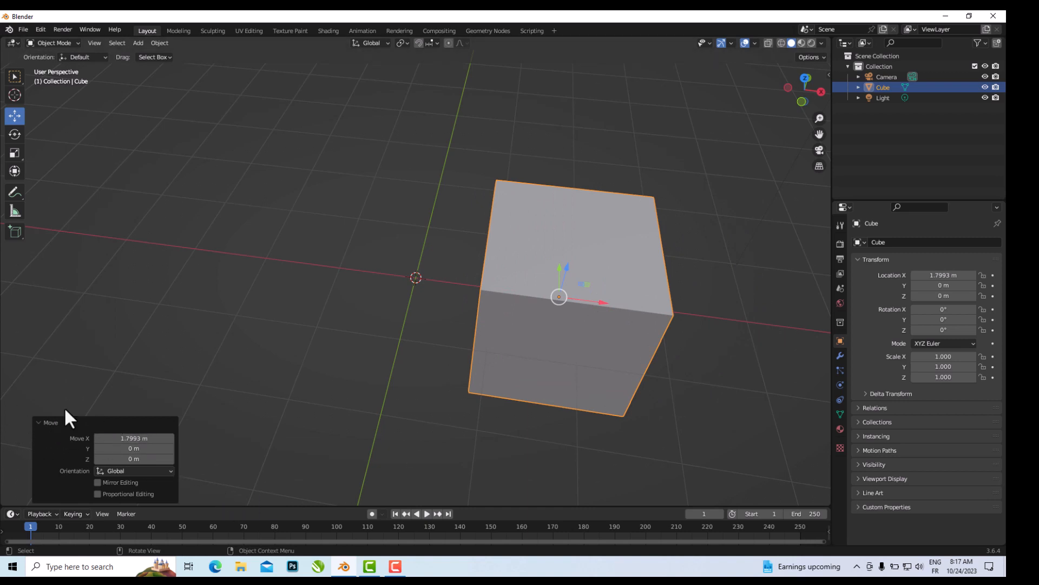
{"action": "mouse_move", "coordinate": [139, 438]}
{"action": "left_mouse_down"}
{"action": "mouse_move", "coordinate": [157, 438]}
{"action": "mouse_move", "coordinate": [144, 438]}
{"action": "left_mouse_up"}
{"action": "left_click", "coordinate": [133, 438]}
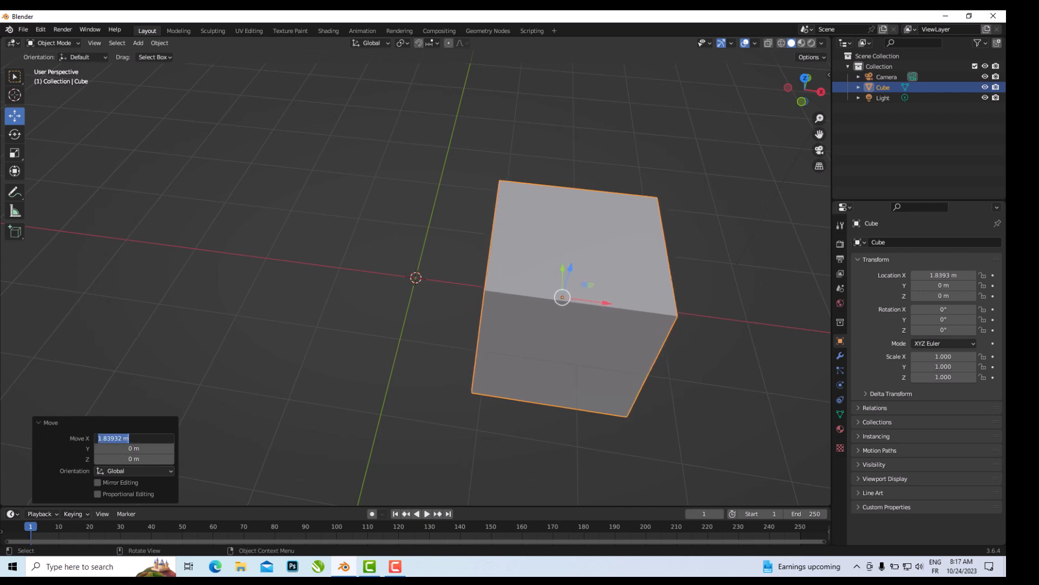
{"action": "type", "text": "2"}
{"action": "key", "text": "Return"}
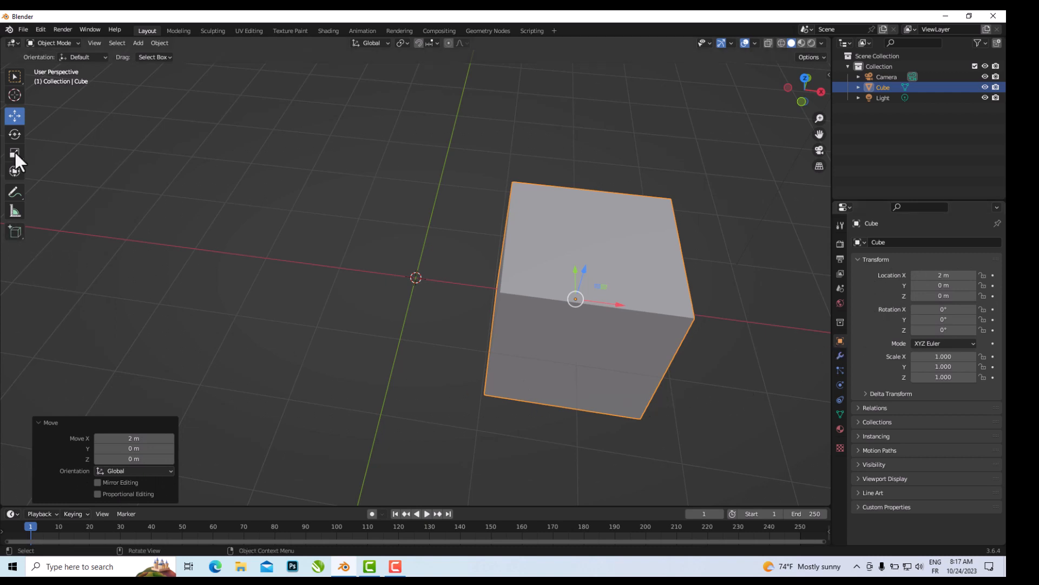
{"action": "left_click", "coordinate": [16, 135]}
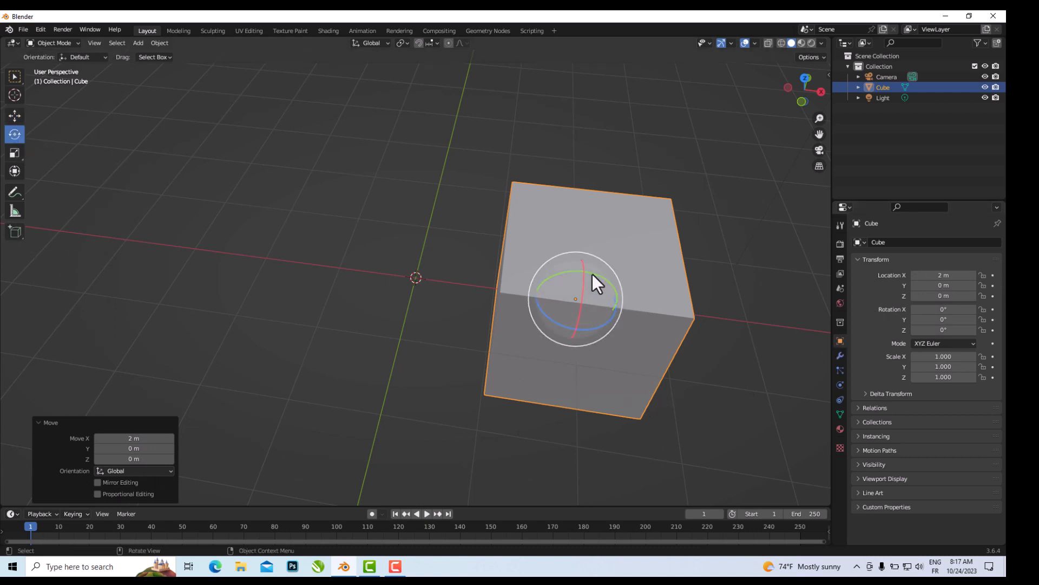
{"action": "left_click_drag", "start_coordinate": [557, 273], "coordinate": [623, 284]}
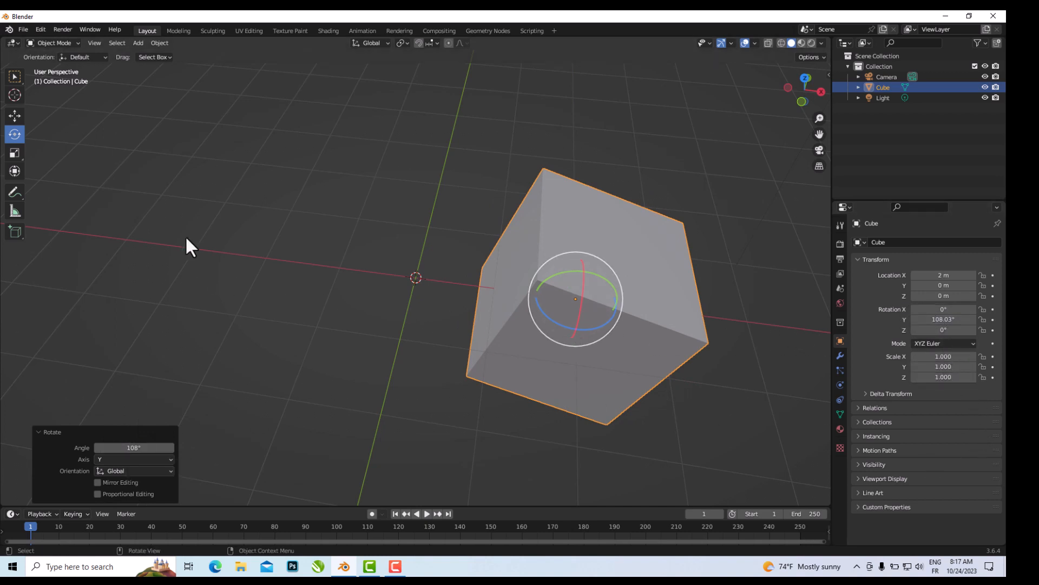
- Add a cylinder mesh at the origin with 8 vertices, a radius of about 1.08 m and a depth of about 2.47 m
{"action": "left_click", "coordinate": [137, 44]}
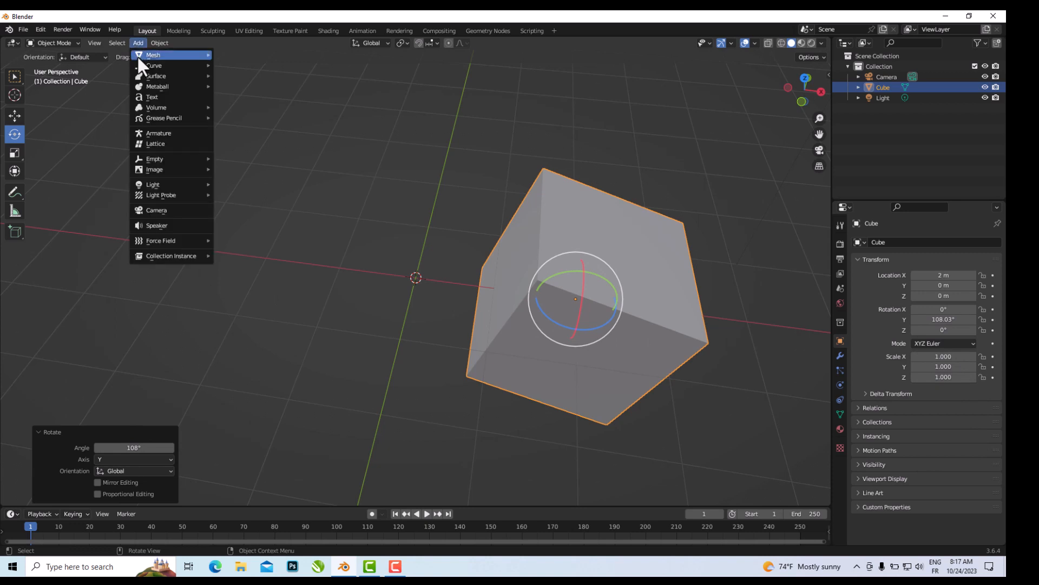
{"action": "mouse_move", "coordinate": [205, 54]}
{"action": "left_click", "coordinate": [248, 107]}
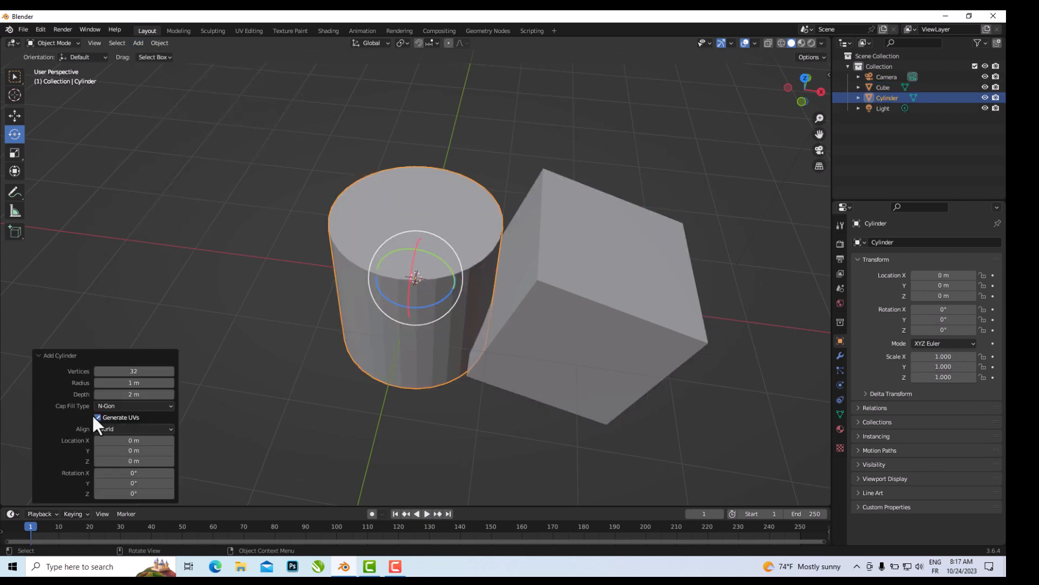
{"action": "left_click_drag", "start_coordinate": [134, 383], "coordinate": [625, 255]}
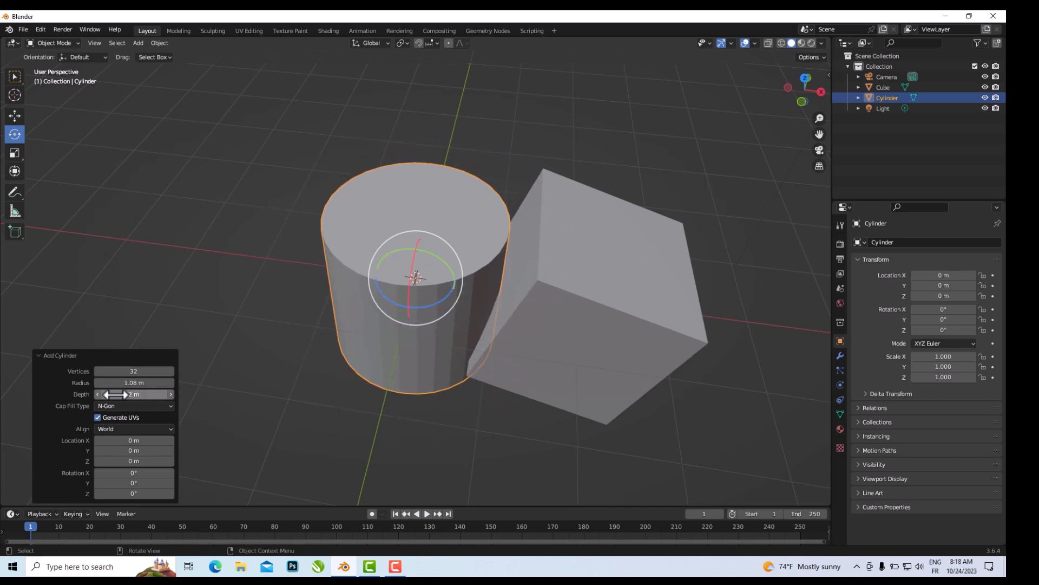
{"action": "left_click_drag", "start_coordinate": [134, 394], "coordinate": [406, 264]}
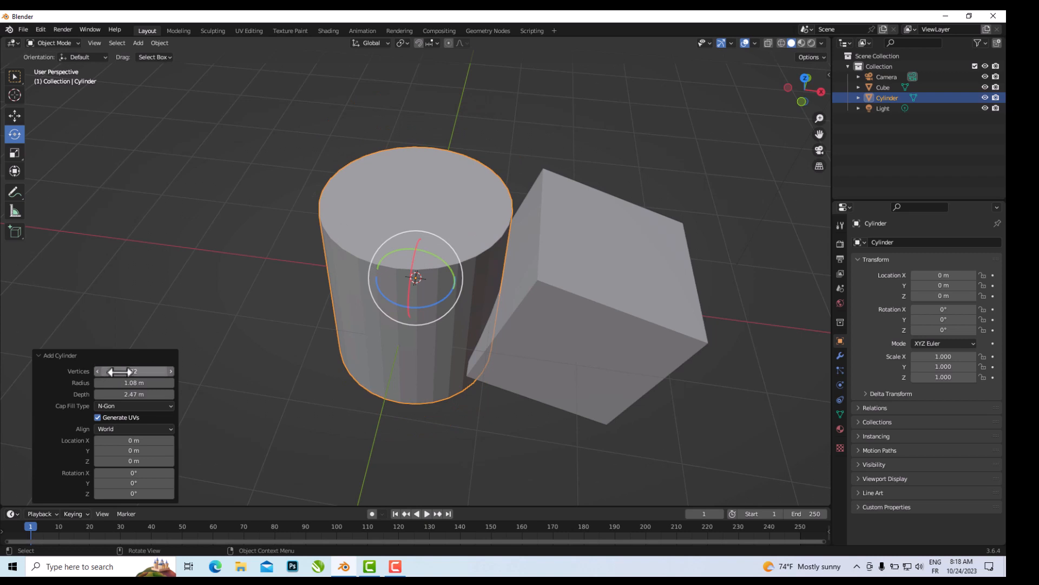
{"action": "left_click_drag", "start_coordinate": [141, 373], "coordinate": [622, 241]}
{"action": "middle_click_drag", "start_coordinate": [332, 291], "coordinate": [326, 319]}
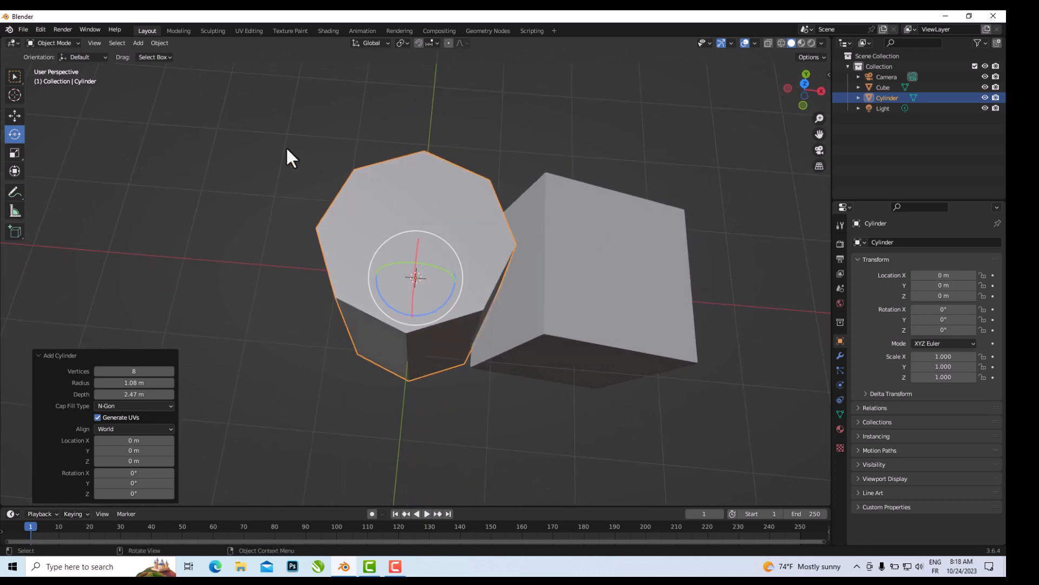
- Delete the cylinder, cube and light from the scene, keeping only the camera
{"action": "left_click_drag", "start_coordinate": [261, 113], "coordinate": [772, 418]}
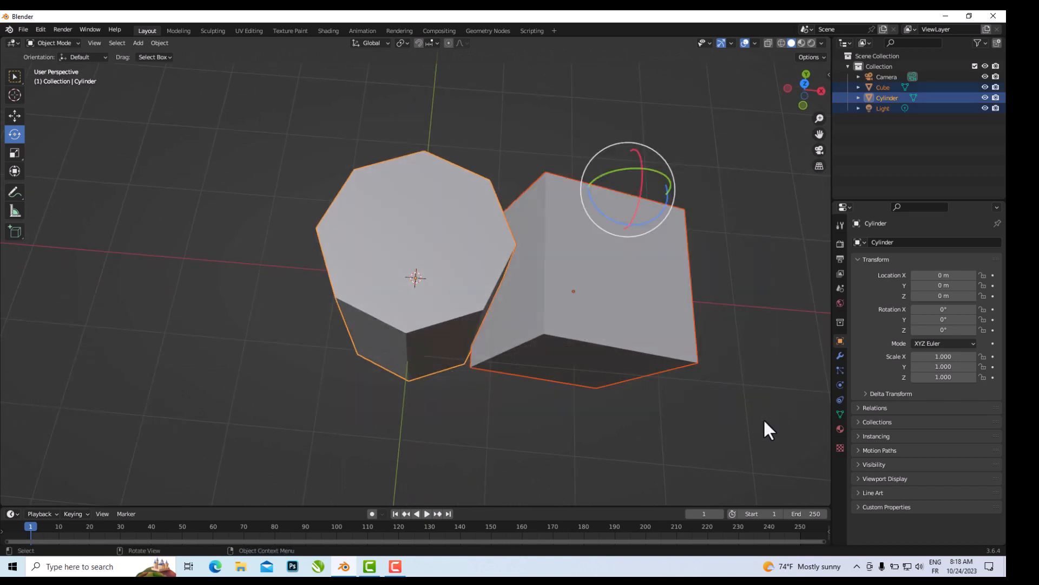
{"action": "key", "text": "Delete"}
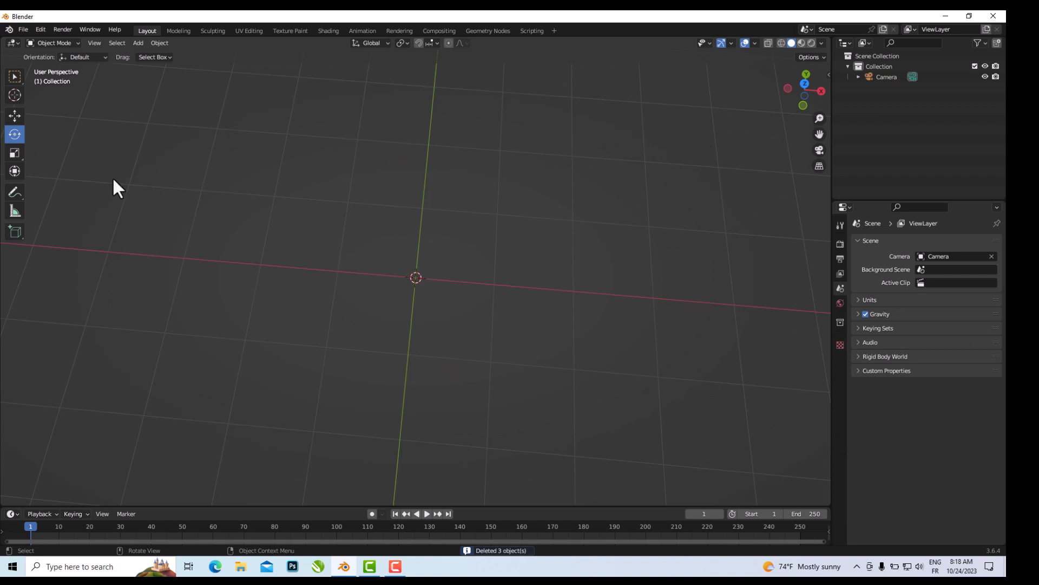
- Draw a cube on the ground plane with the interactive Add Cube tool, centred at about X -1.97 m, Y -0.04 m, Z 0.9 m
{"action": "left_click", "coordinate": [18, 236]}
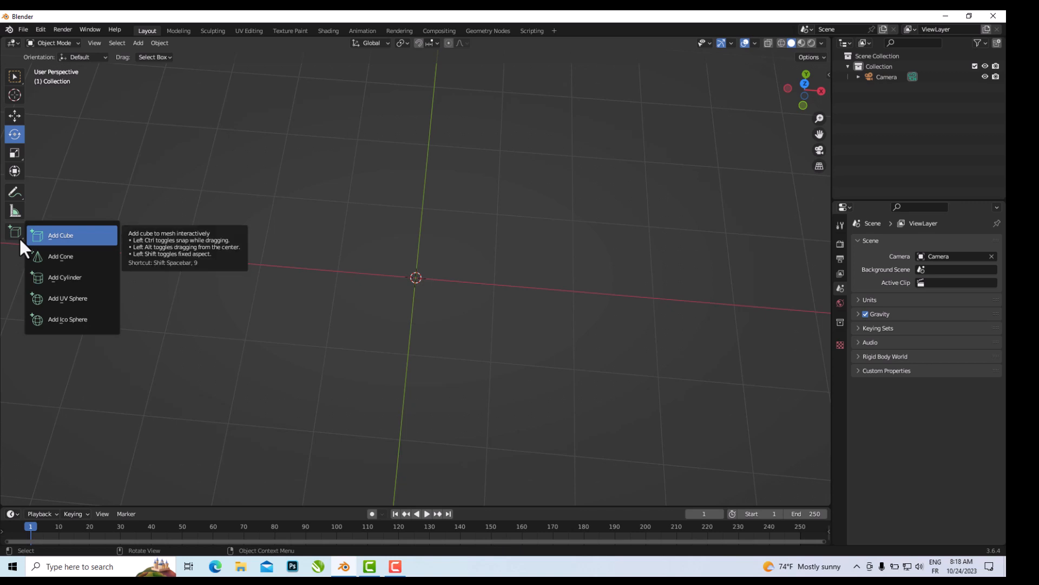
{"action": "left_click", "coordinate": [44, 238]}
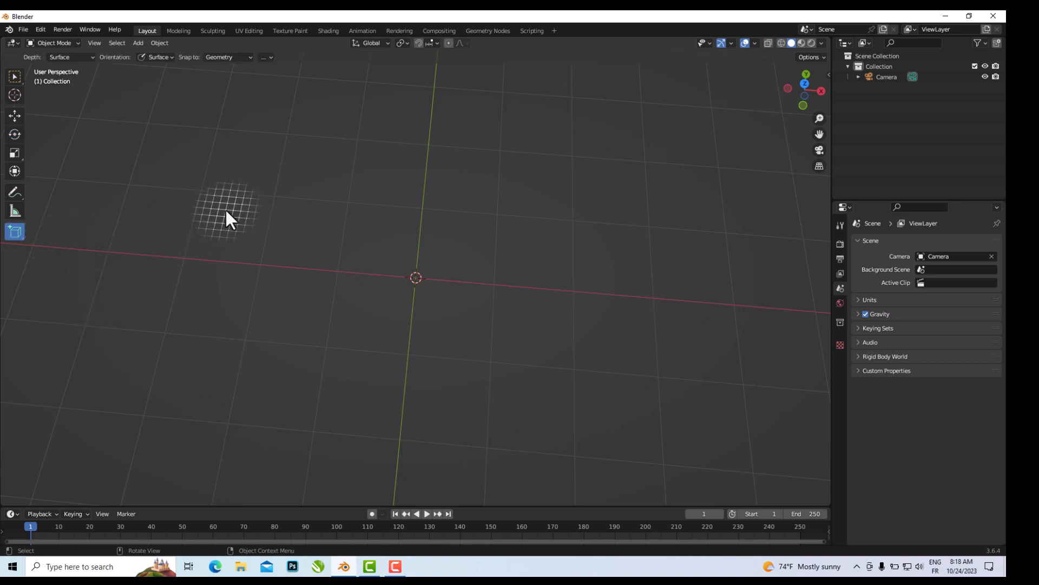
{"action": "left_click_drag", "start_coordinate": [202, 197], "coordinate": [330, 346]}
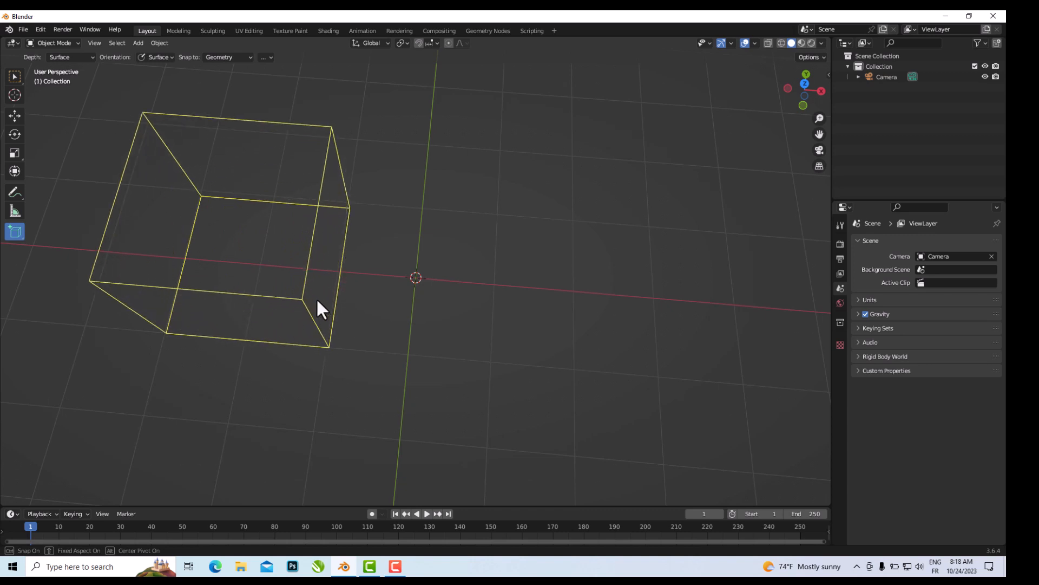
{"action": "left_click", "coordinate": [324, 299]}
- Draw a narrow, flattened cone on the ground with the interactive Add Cone tool, centred at about X 1.88 m, Y -0.81 m, Z 0.47 m
{"action": "middle_click_drag", "start_coordinate": [527, 336], "coordinate": [514, 299]}
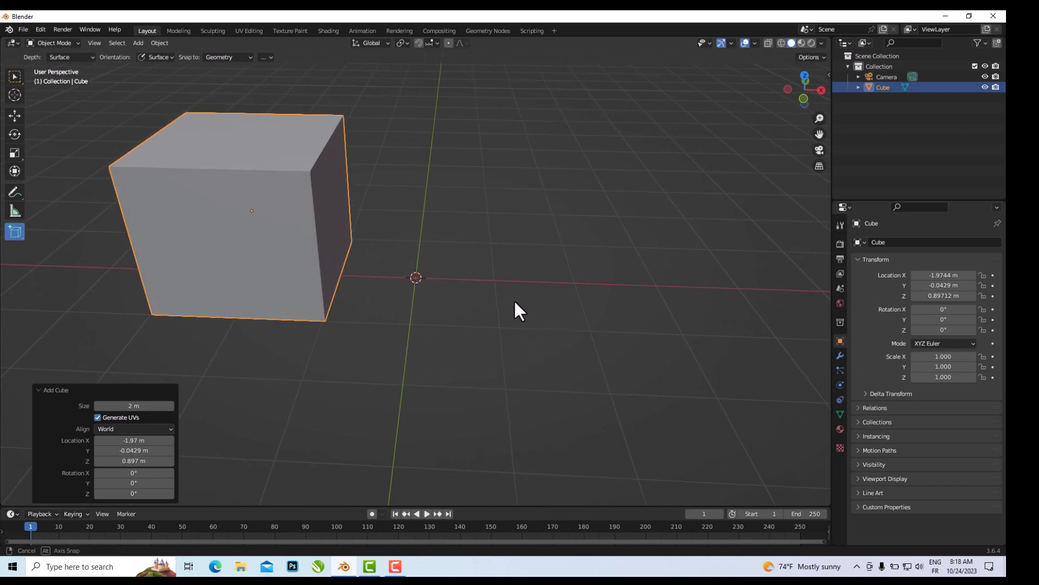
{"action": "left_click", "coordinate": [18, 238]}
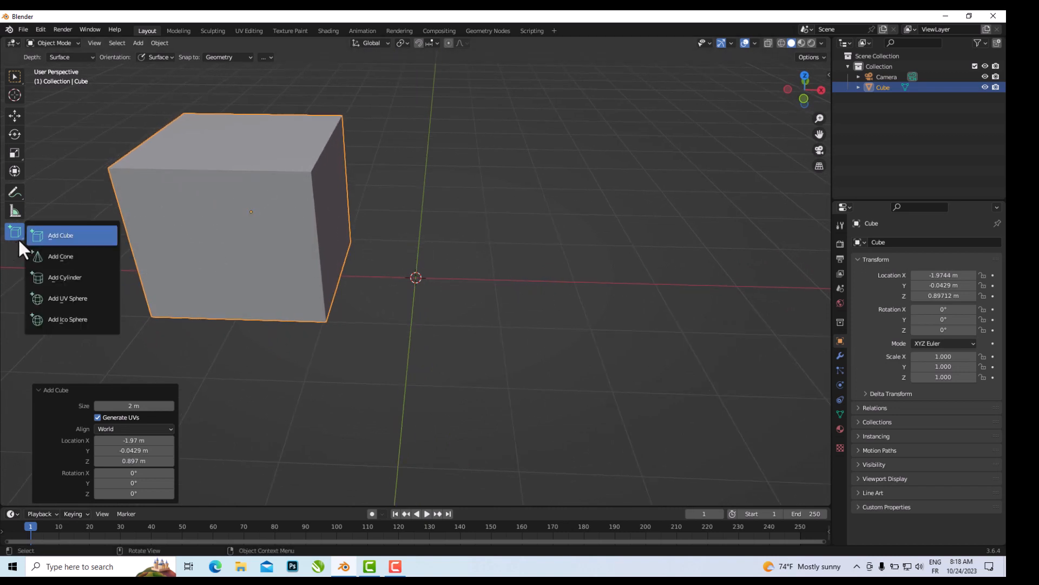
{"action": "left_click", "coordinate": [55, 262]}
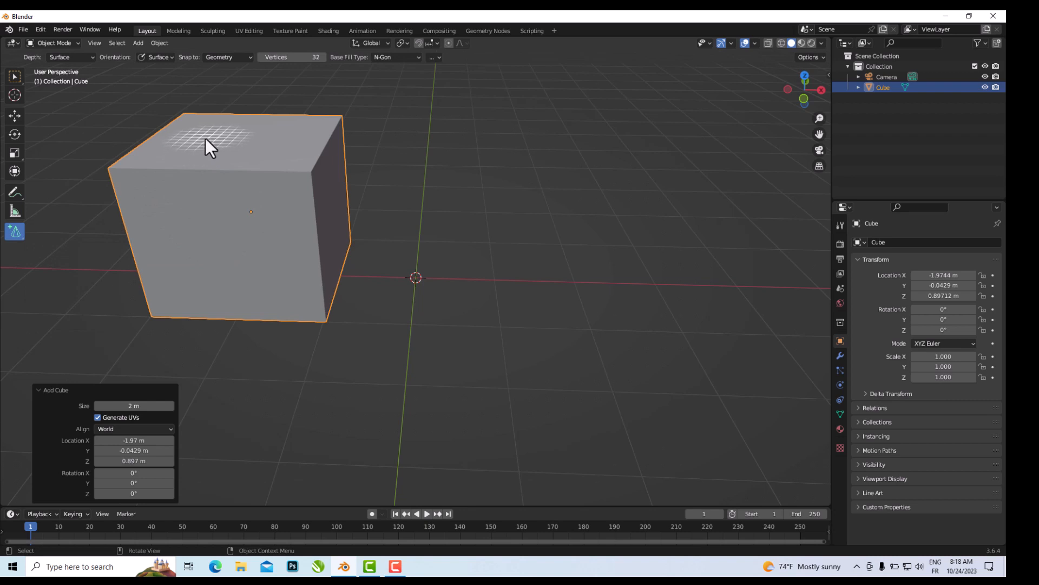
{"action": "left_click_drag", "start_coordinate": [556, 286], "coordinate": [603, 357]}
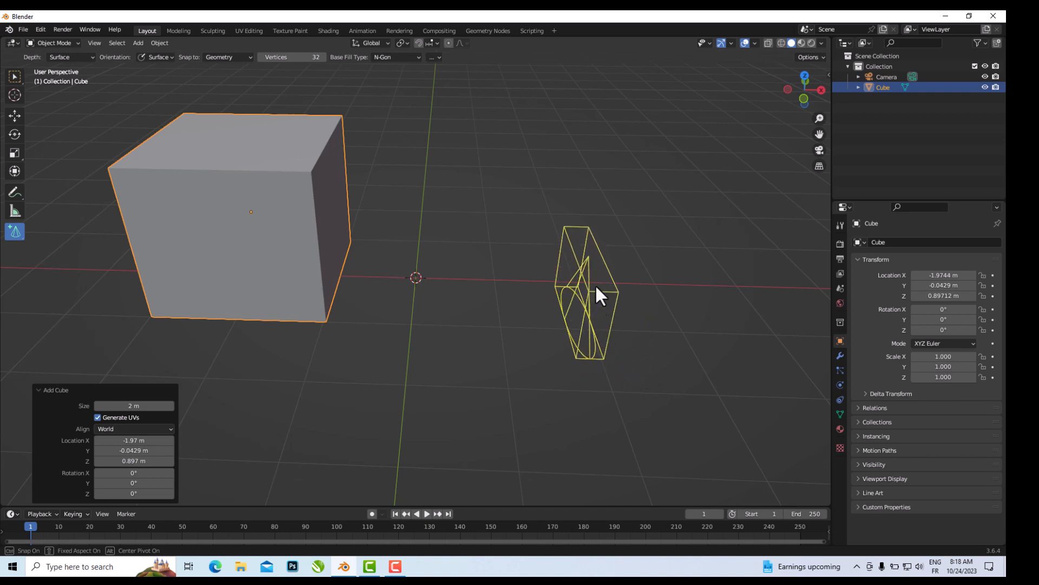
{"action": "left_click", "coordinate": [596, 280]}
- Draw a second, rounder cone on the ground in front of the flattened one, at about X 1.25 m, Y -2.23 m, Z 0.43 m
{"action": "middle_click_drag", "start_coordinate": [616, 357], "coordinate": [670, 323]}
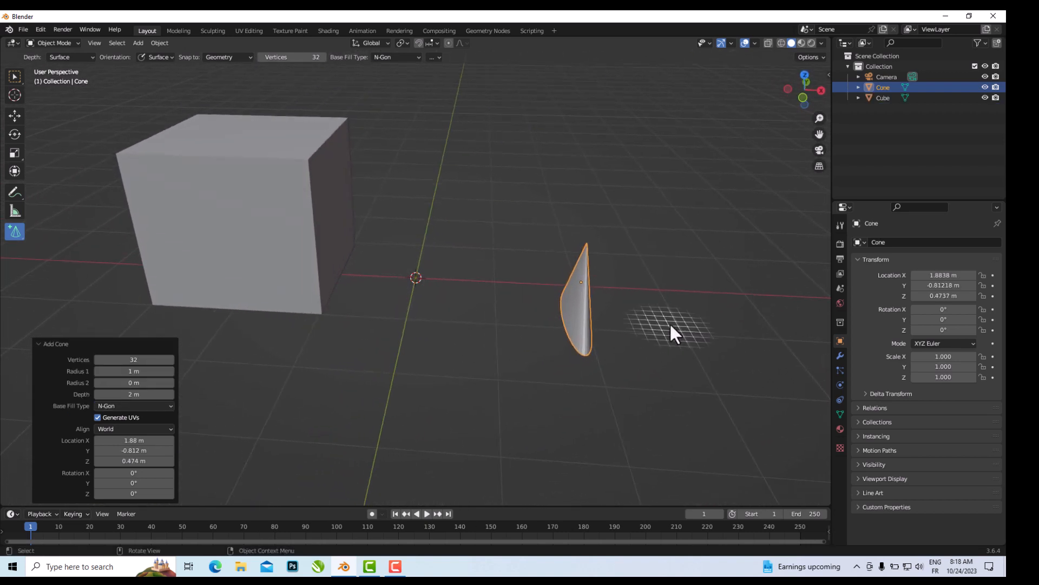
{"action": "left_click_drag", "start_coordinate": [477, 424], "coordinate": [573, 392]}
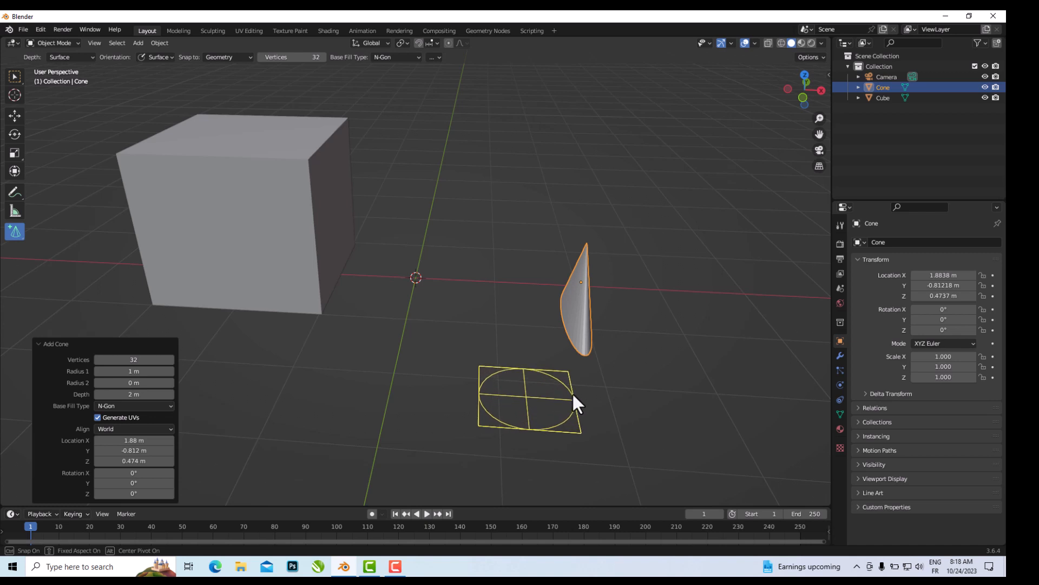
{"action": "left_click", "coordinate": [572, 361]}
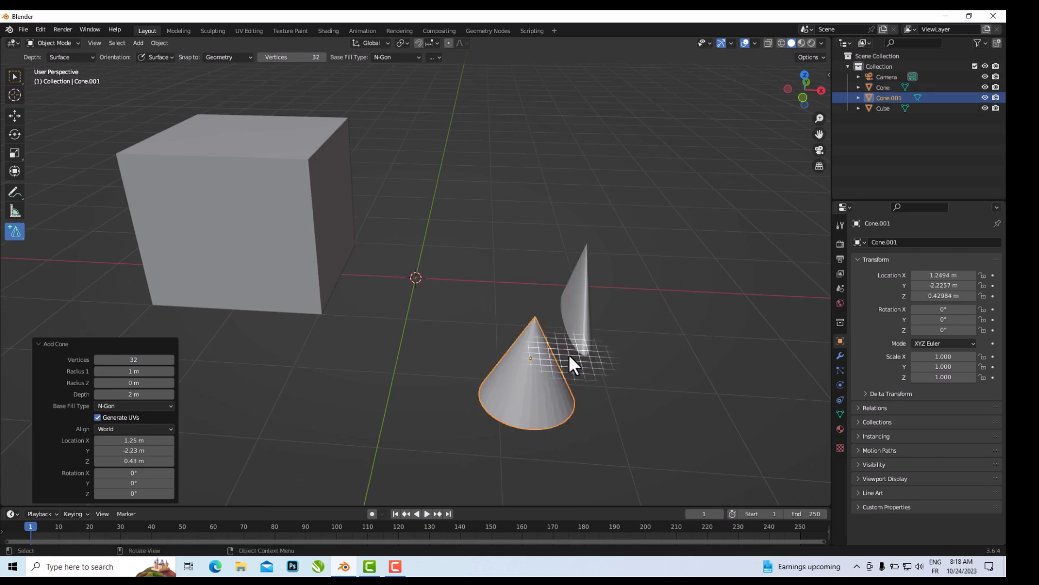
- Draw one cone on the cube's top face and another projecting from its -Y side face, centred at about X -1.98 m, Y -1.55 m
{"action": "middle_click_drag", "start_coordinate": [648, 404], "coordinate": [551, 347]}
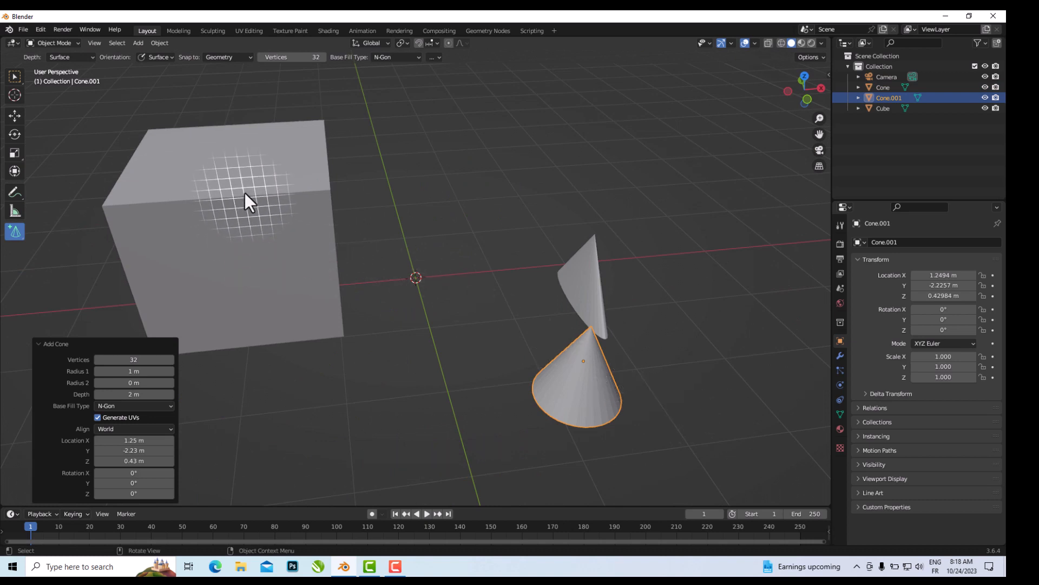
{"action": "left_click_drag", "start_coordinate": [225, 171], "coordinate": [283, 167]}
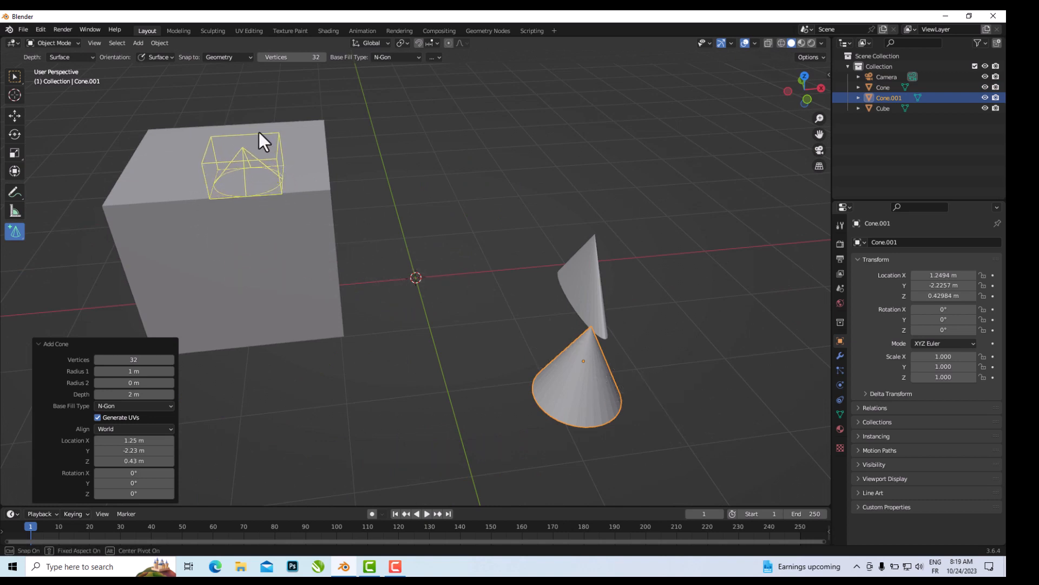
{"action": "left_click", "coordinate": [252, 132]}
{"action": "mouse_move", "coordinate": [353, 294]}
{"action": "middle_mouse_down"}
{"action": "mouse_move", "coordinate": [325, 401]}
{"action": "mouse_move", "coordinate": [367, 307]}
{"action": "middle_mouse_up"}
{"action": "left_click_drag", "start_coordinate": [209, 183], "coordinate": [205, 254]}
- Scale the cube along the Y axis to about 2.56 with the Scale tool
{"action": "middle_click_drag", "start_coordinate": [225, 277], "coordinate": [447, 279]}
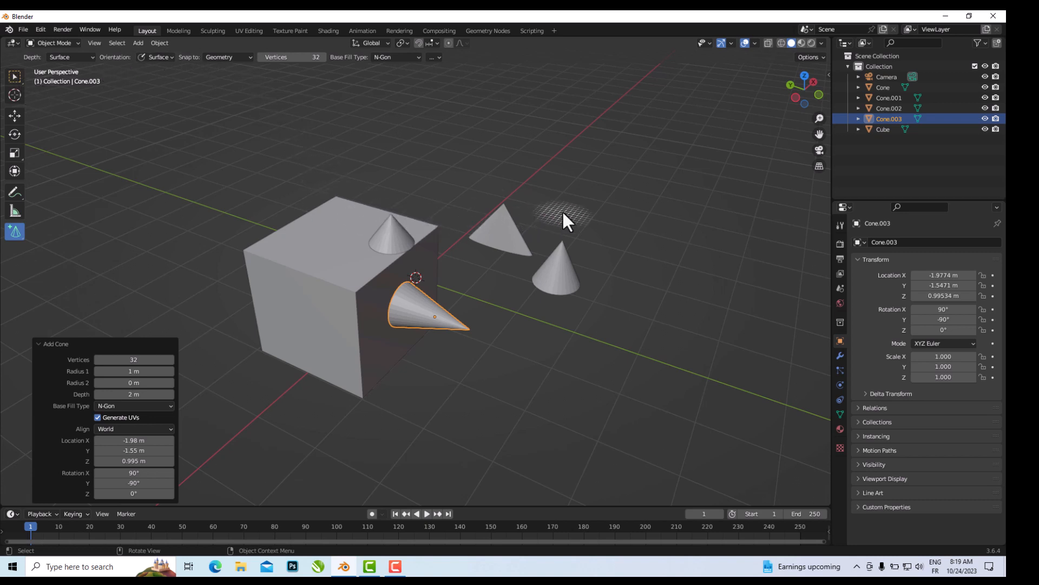
{"action": "left_click", "coordinate": [20, 154]}
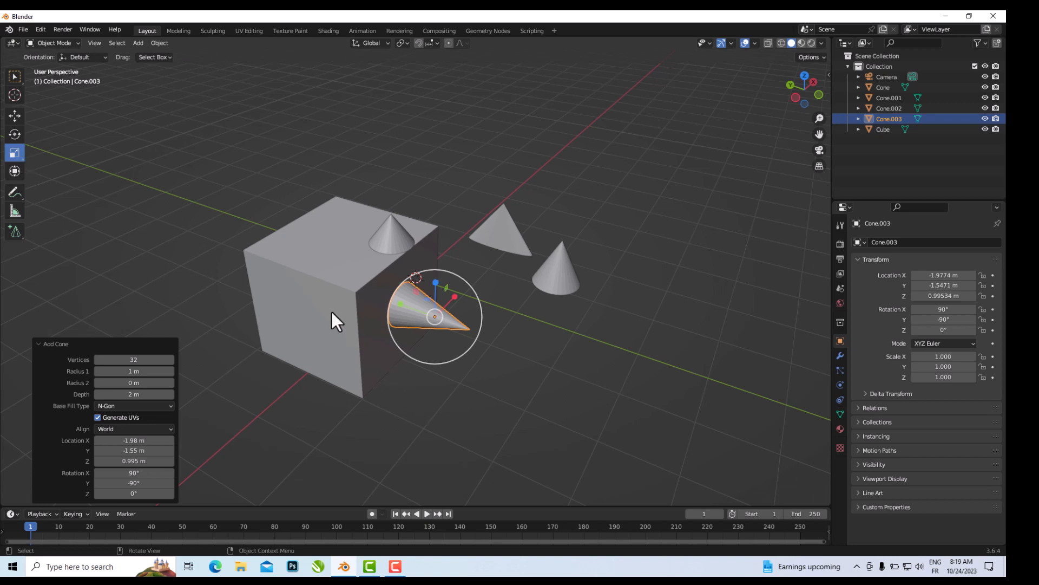
{"action": "left_click", "coordinate": [317, 286]}
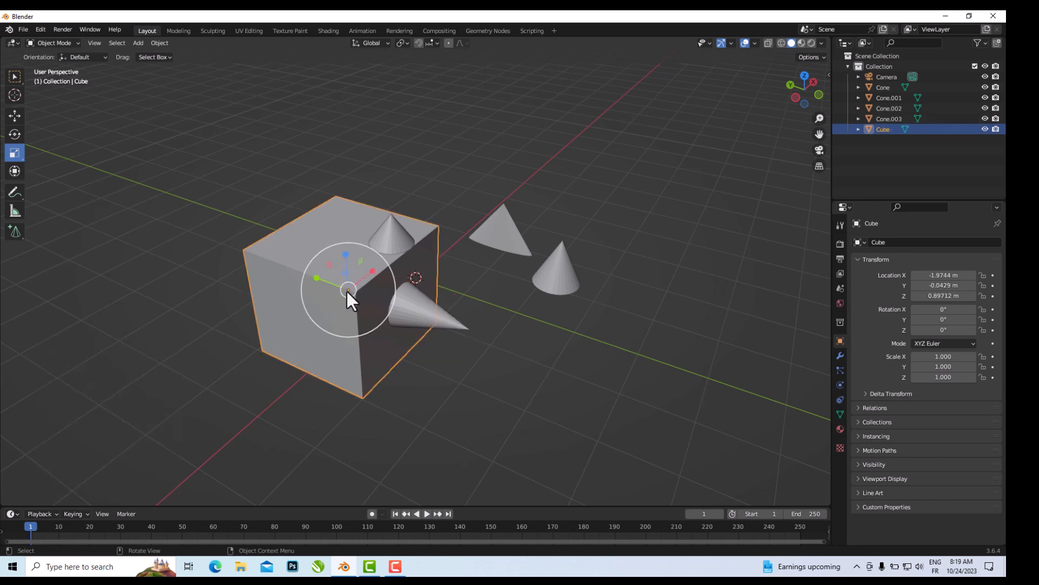
{"action": "left_click_drag", "start_coordinate": [347, 291], "coordinate": [402, 321]}
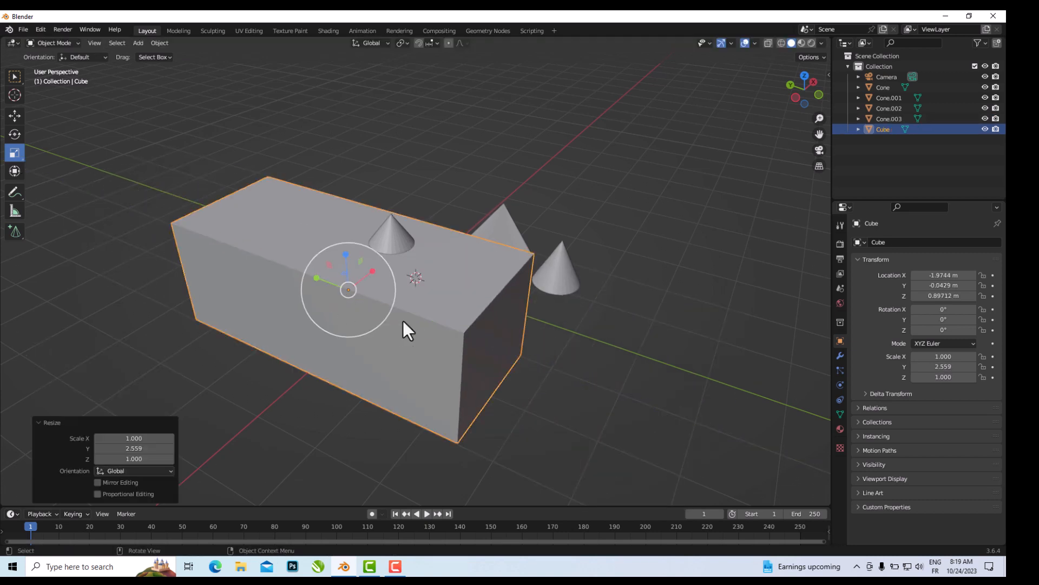
- Delete the cube and all four cones from the scene, keeping the camera
{"action": "scroll", "coordinate": [402, 323], "scroll_direction": "down", "scroll_amount": 3}
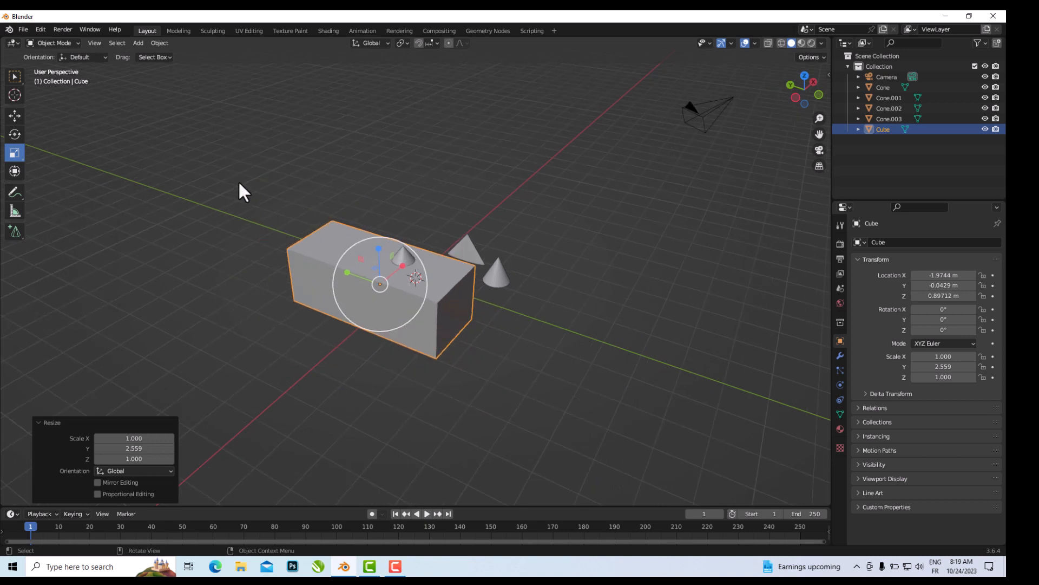
{"action": "left_click_drag", "start_coordinate": [238, 180], "coordinate": [599, 414]}
{"action": "key", "text": "Delete"}
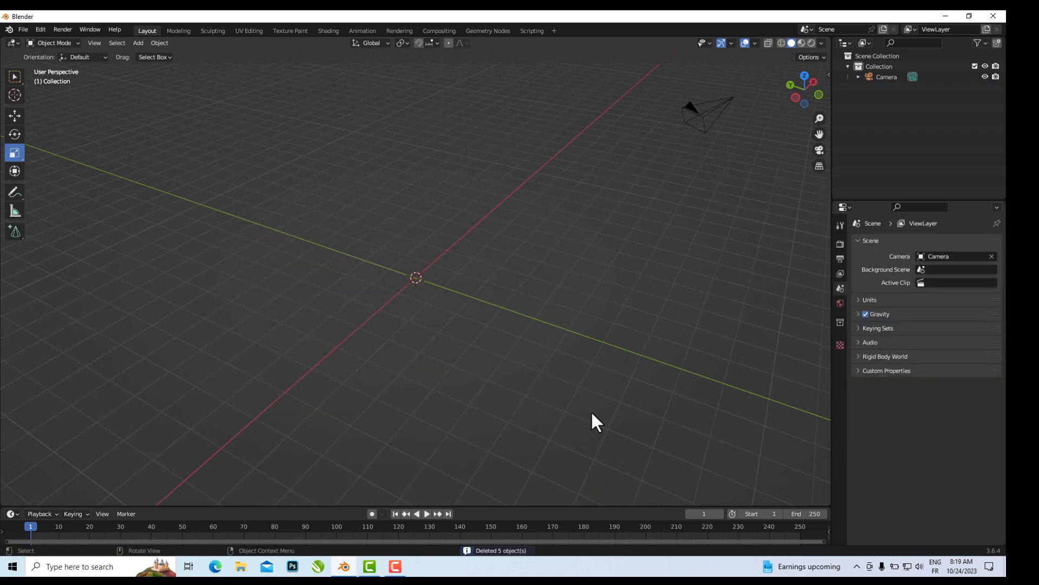
- Add a cylinder mesh at the origin with 75 vertices, a radius of 1.08 m and a depth of 2.47 m
{"action": "left_click", "coordinate": [141, 43]}
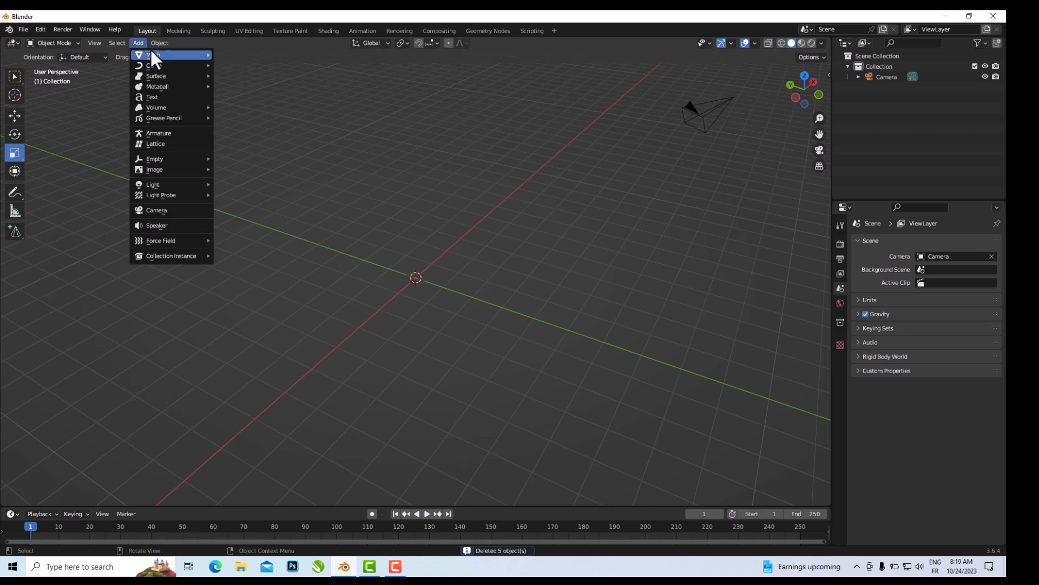
{"action": "mouse_move", "coordinate": [155, 53]}
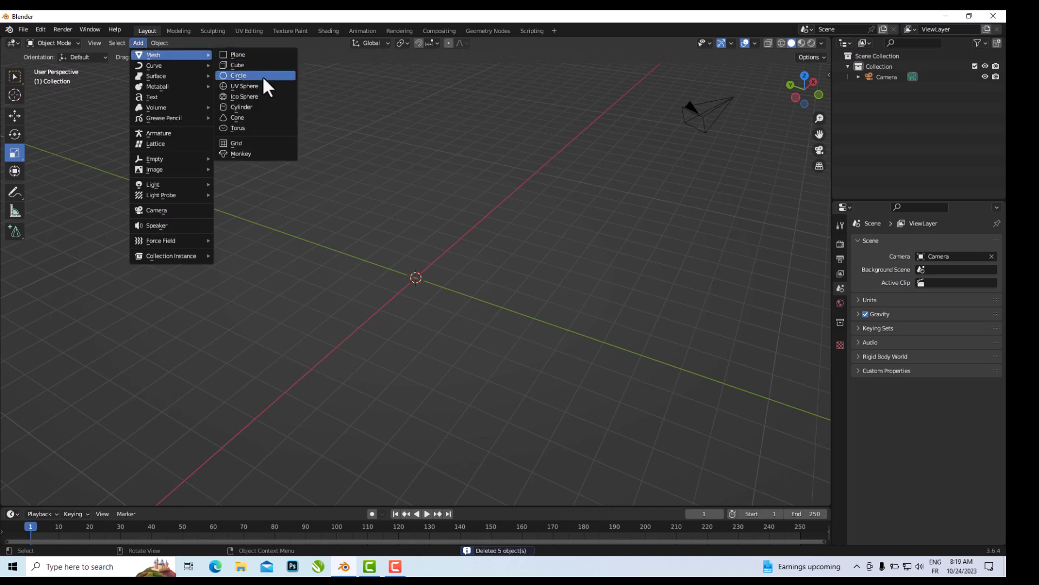
{"action": "left_click", "coordinate": [258, 106]}
{"action": "scroll", "coordinate": [463, 371], "scroll_direction": "down", "scroll_amount": 1}
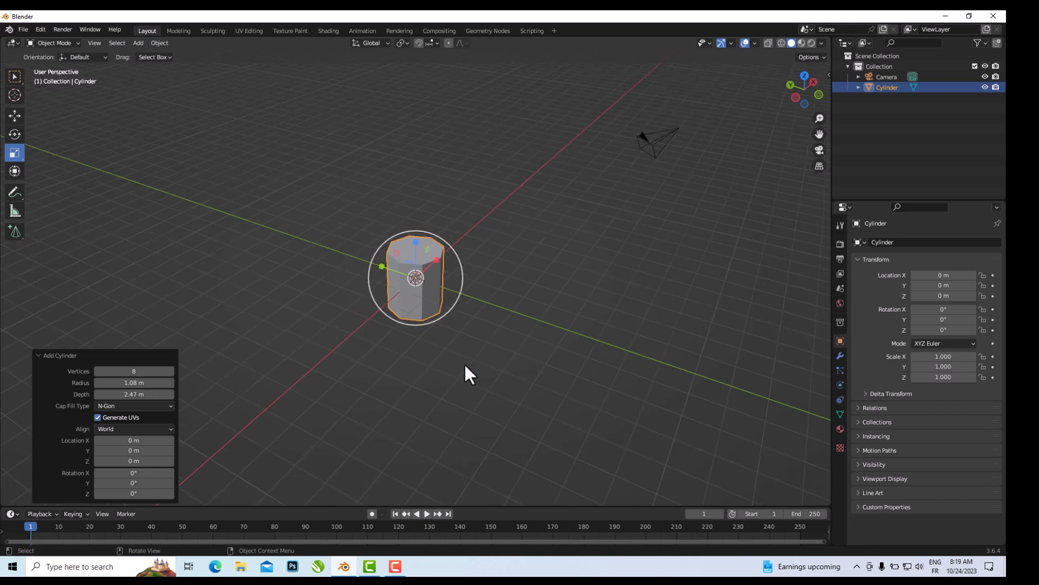
{"action": "left_click", "coordinate": [818, 94]}
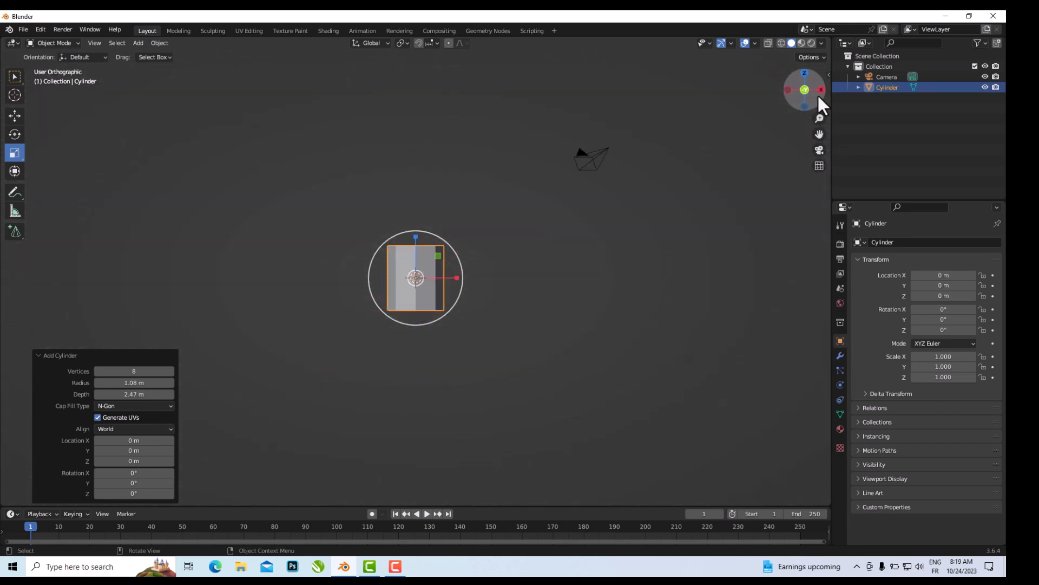
{"action": "scroll", "coordinate": [458, 319], "scroll_direction": "up", "scroll_amount": 3}
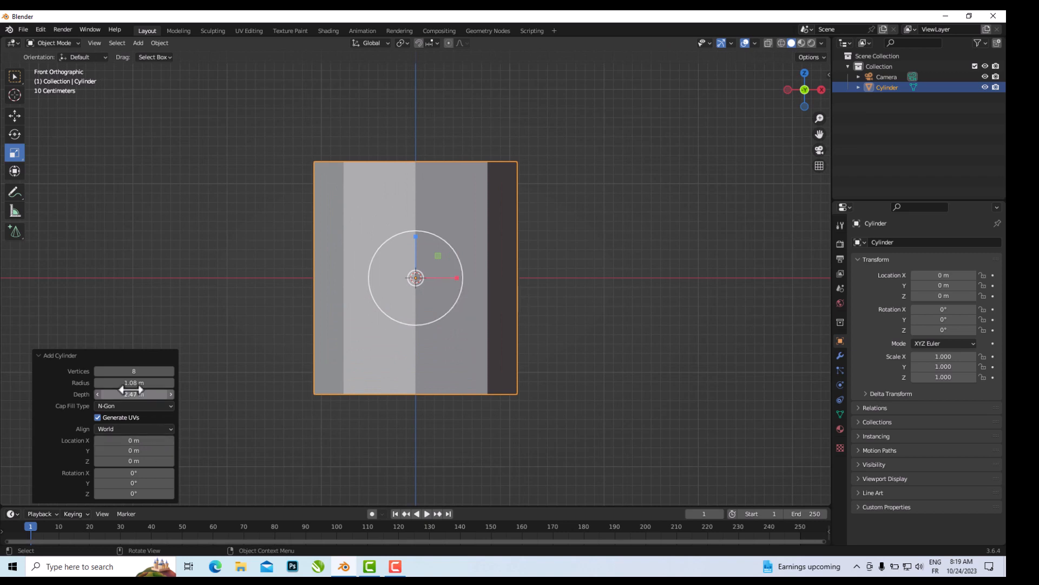
{"action": "left_click_drag", "start_coordinate": [127, 372], "coordinate": [163, 371]}
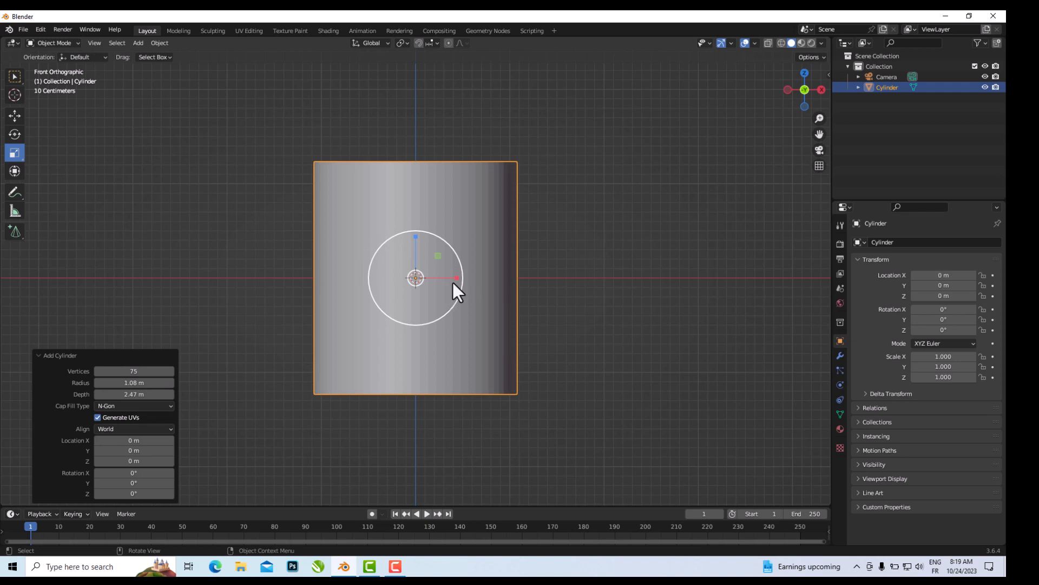
- Try stretching the cylinder along the X axis to a scale of about 2.05, and undo the scaling
{"action": "left_click_drag", "start_coordinate": [457, 277], "coordinate": [507, 291]}
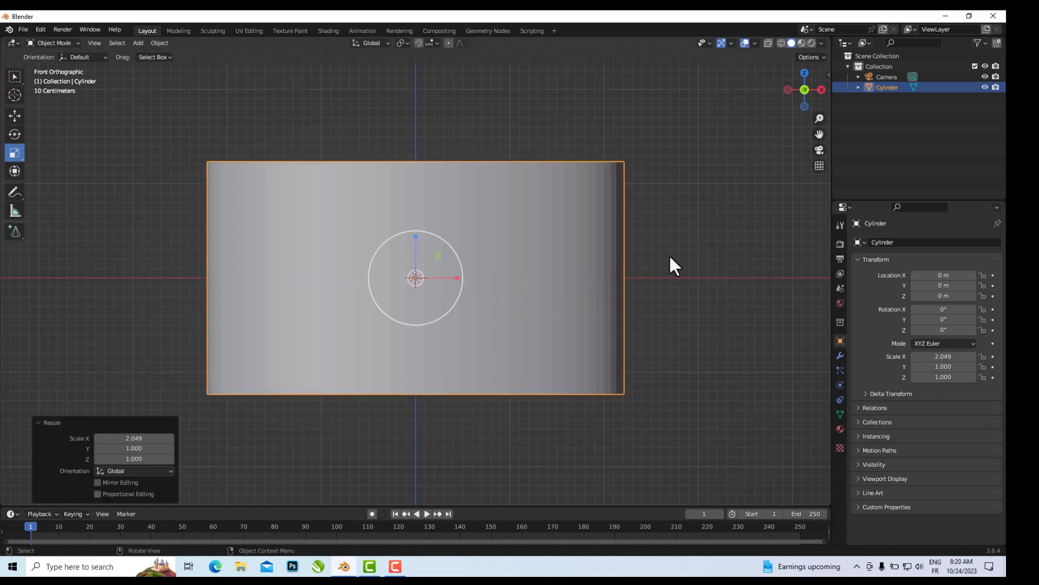
{"action": "middle_click_drag", "start_coordinate": [670, 257], "coordinate": [663, 369]}
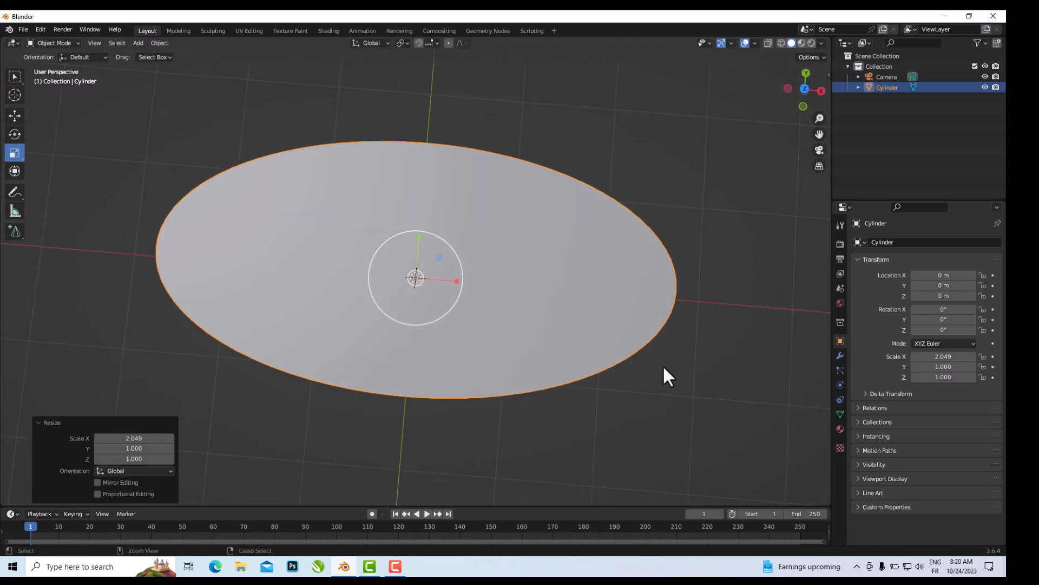
{"action": "key", "text": "ctrl+z"}
- Stretch the cylinder along the Z axis to a scale of about 2.05
{"action": "middle_click_drag", "start_coordinate": [616, 386], "coordinate": [628, 290]}
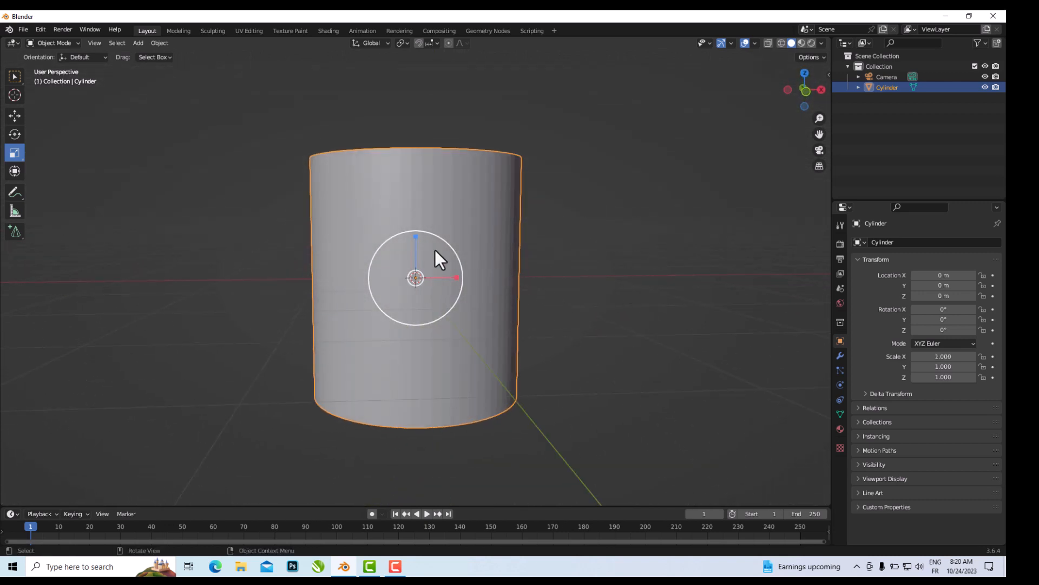
{"action": "left_click_drag", "start_coordinate": [415, 236], "coordinate": [415, 179]}
{"action": "middle_click_drag", "start_coordinate": [615, 260], "coordinate": [571, 333]}
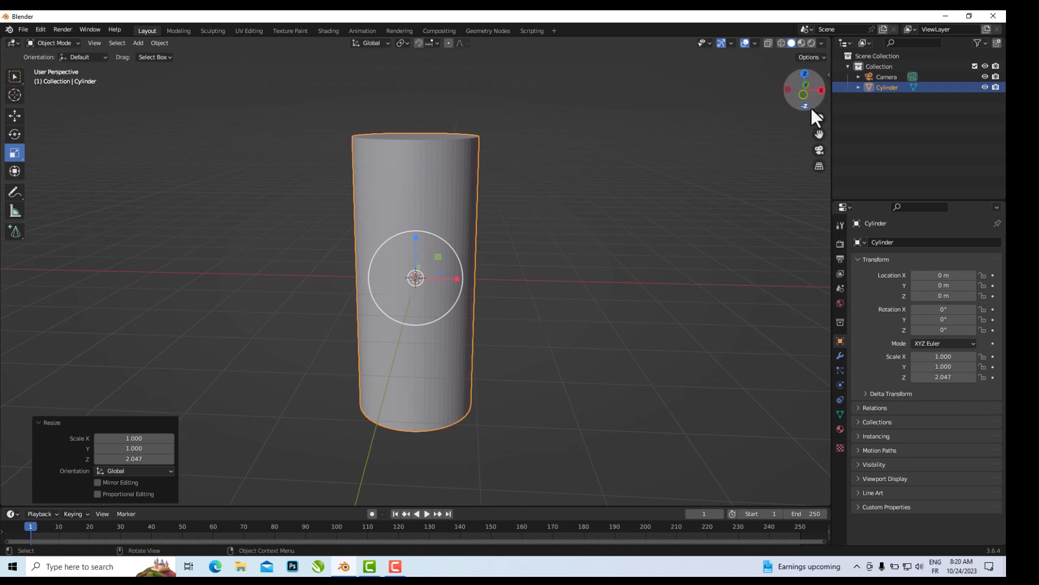
- Scale the whole cylinder uniformly by about 1.84 in the right orthographic view
{"action": "left_click", "coordinate": [818, 90]}
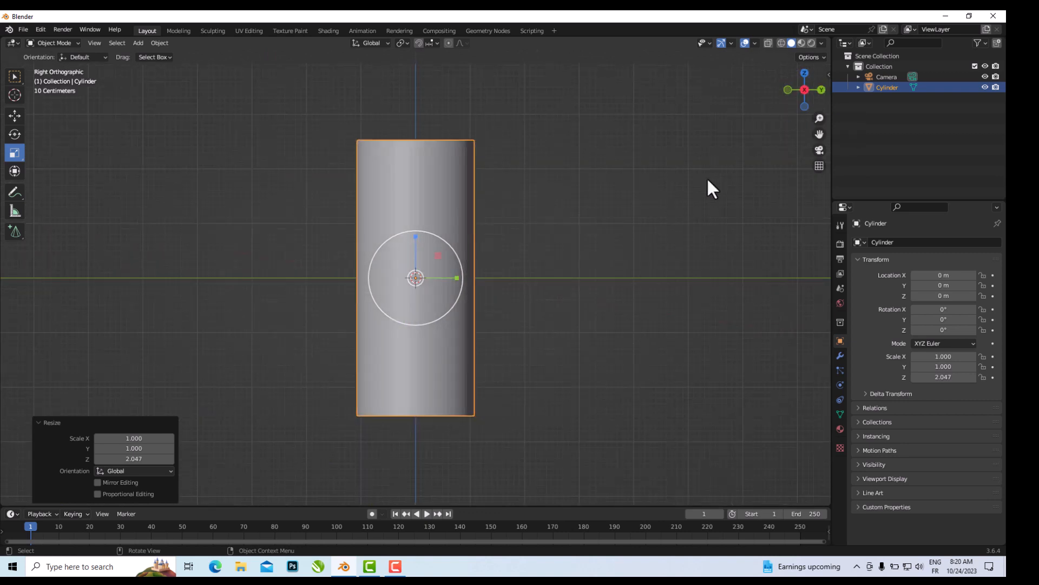
{"action": "scroll", "coordinate": [507, 290], "scroll_direction": "up", "scroll_amount": 2}
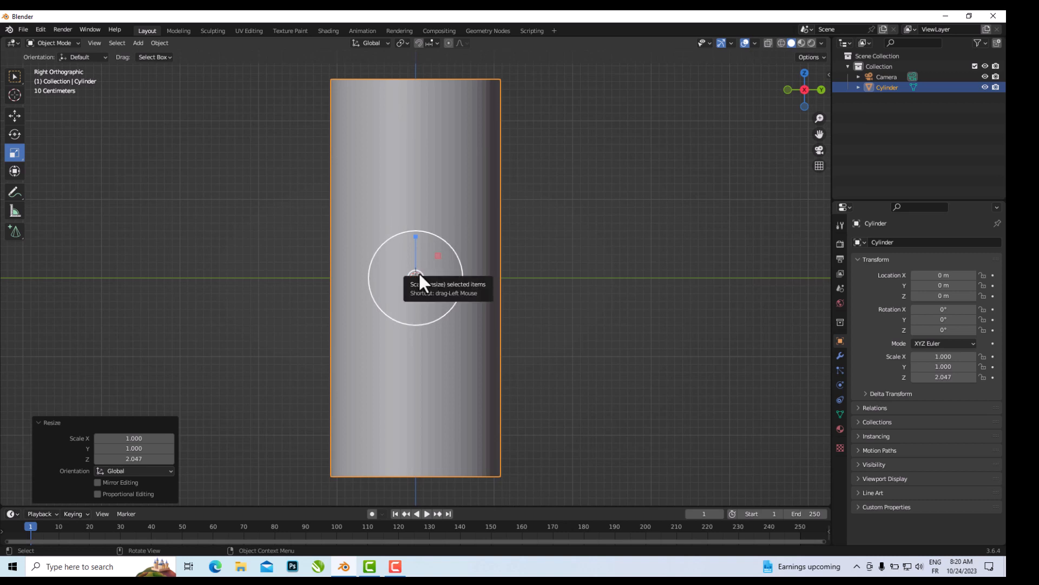
{"action": "left_click_drag", "start_coordinate": [420, 273], "coordinate": [447, 281]}
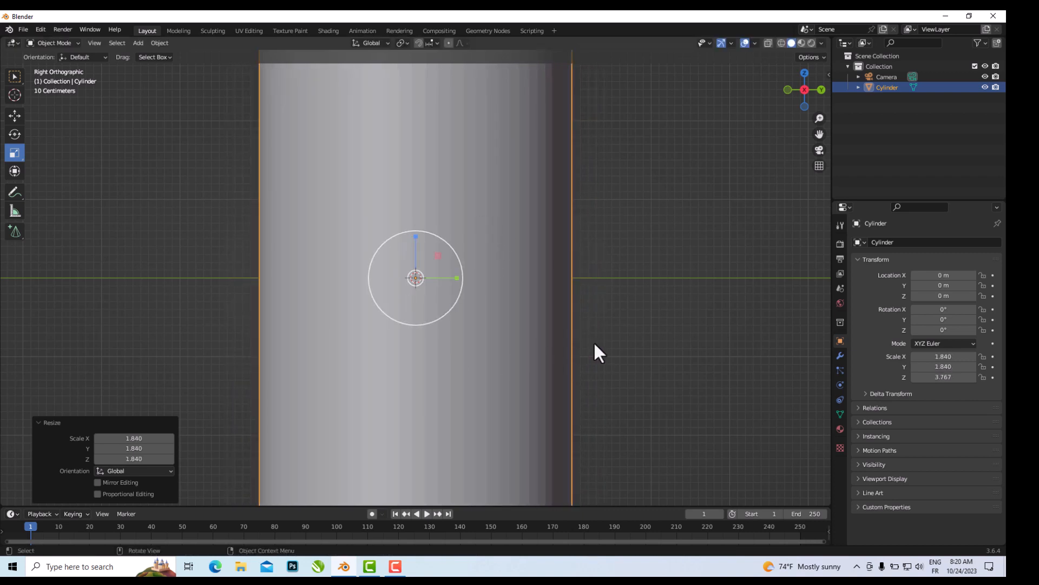
{"action": "scroll", "coordinate": [675, 403], "scroll_direction": "down", "scroll_amount": 4}
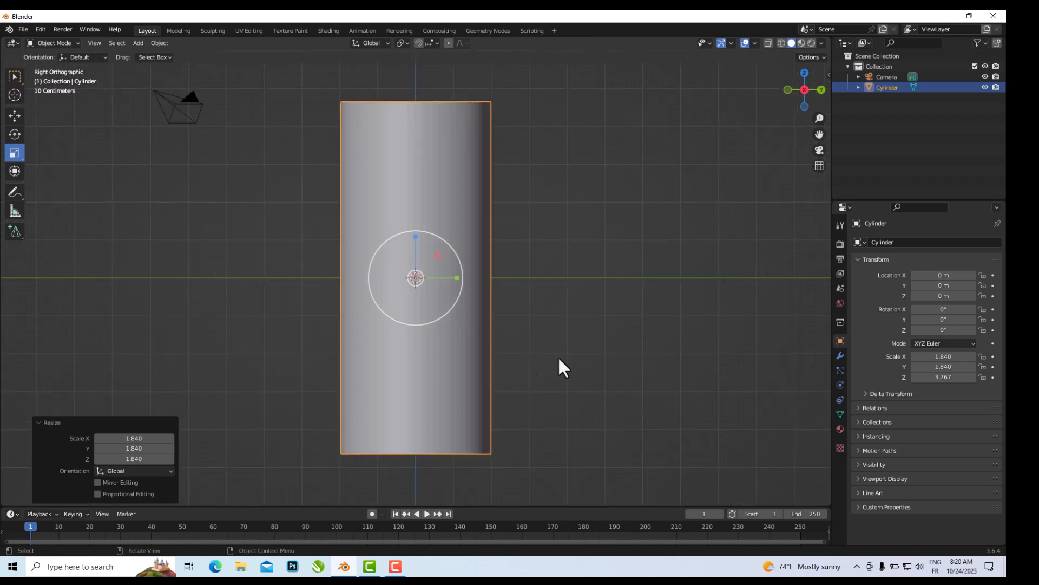